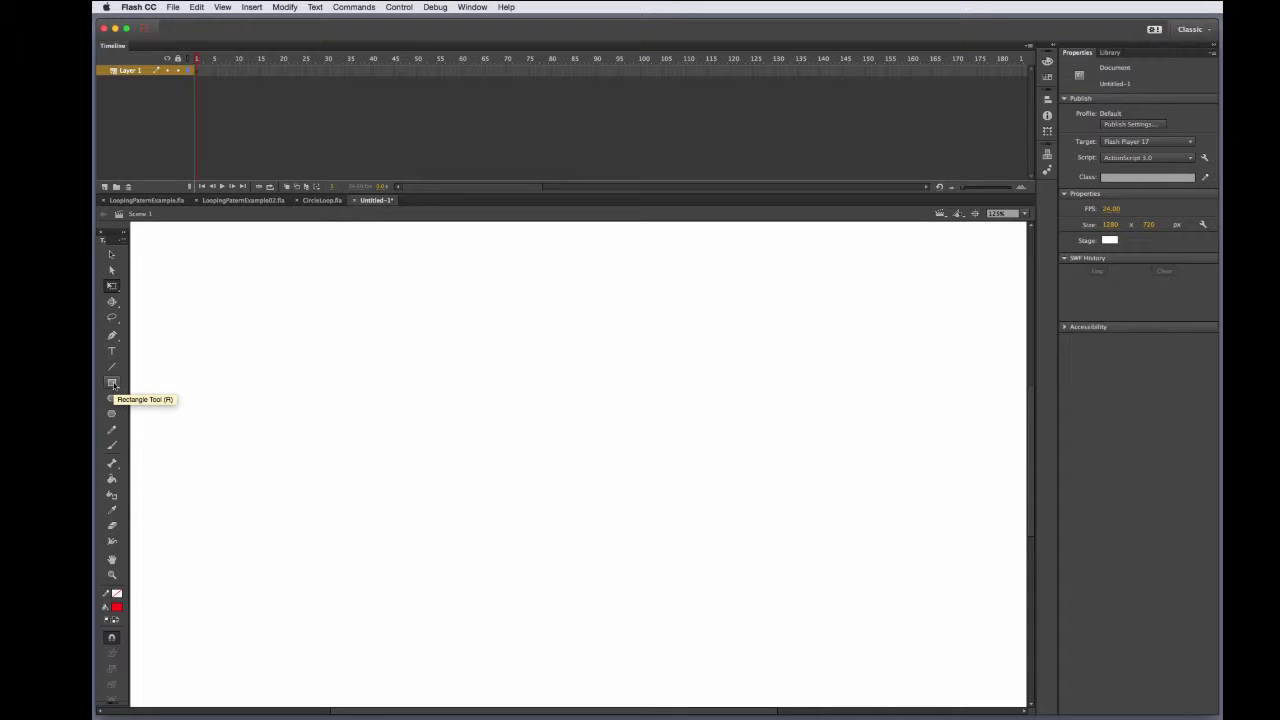
Set up the Rectangle tool with a red fill and no stroke colour
{"action": "left_click", "coordinate": [117, 608]}
{"action": "left_click", "coordinate": [115, 606]}
{"action": "left_click", "coordinate": [118, 594]}
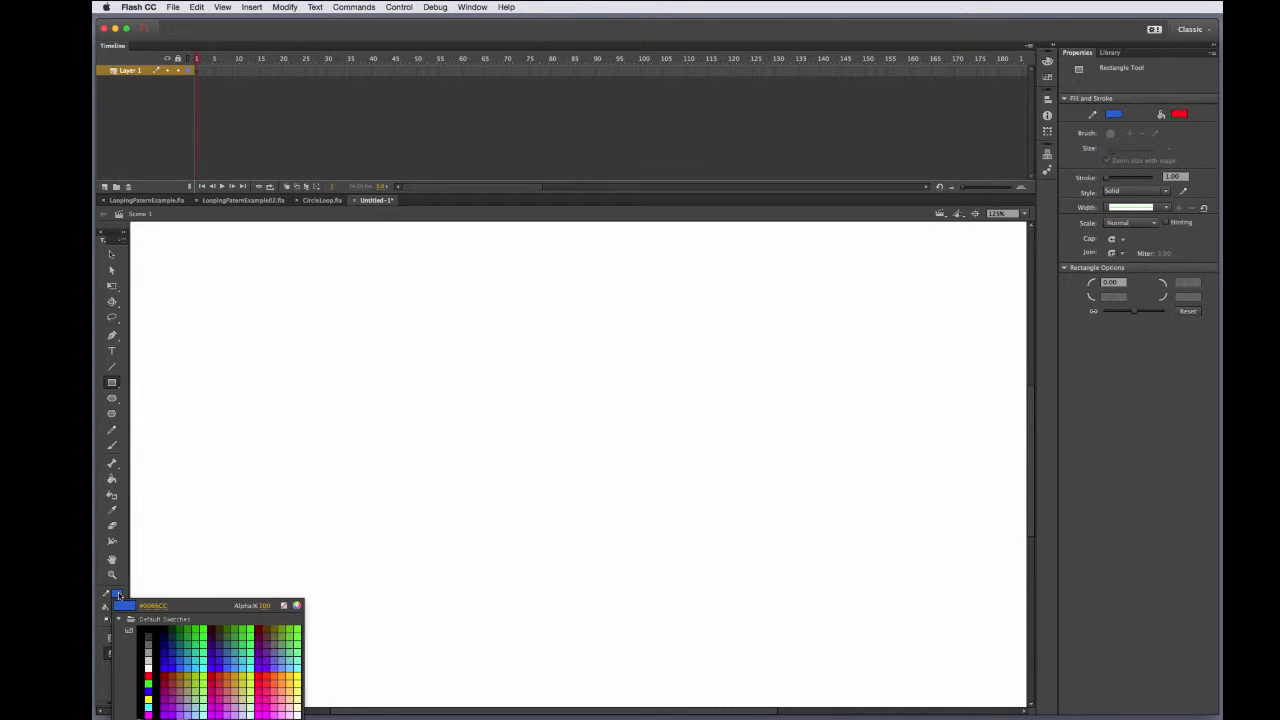
{"action": "left_click", "coordinate": [284, 607]}
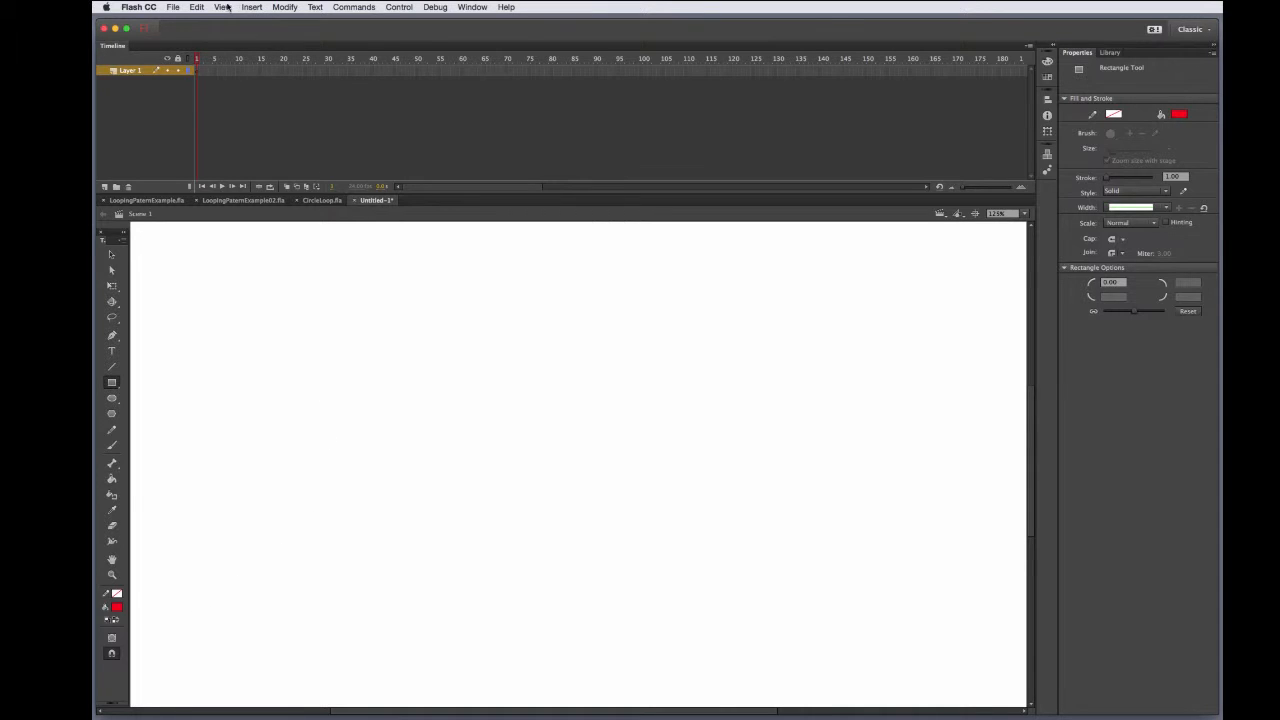
Show the rulers and draw a red square about 200 px wide near the stage's upper-left corner
{"action": "left_click", "coordinate": [222, 7]}
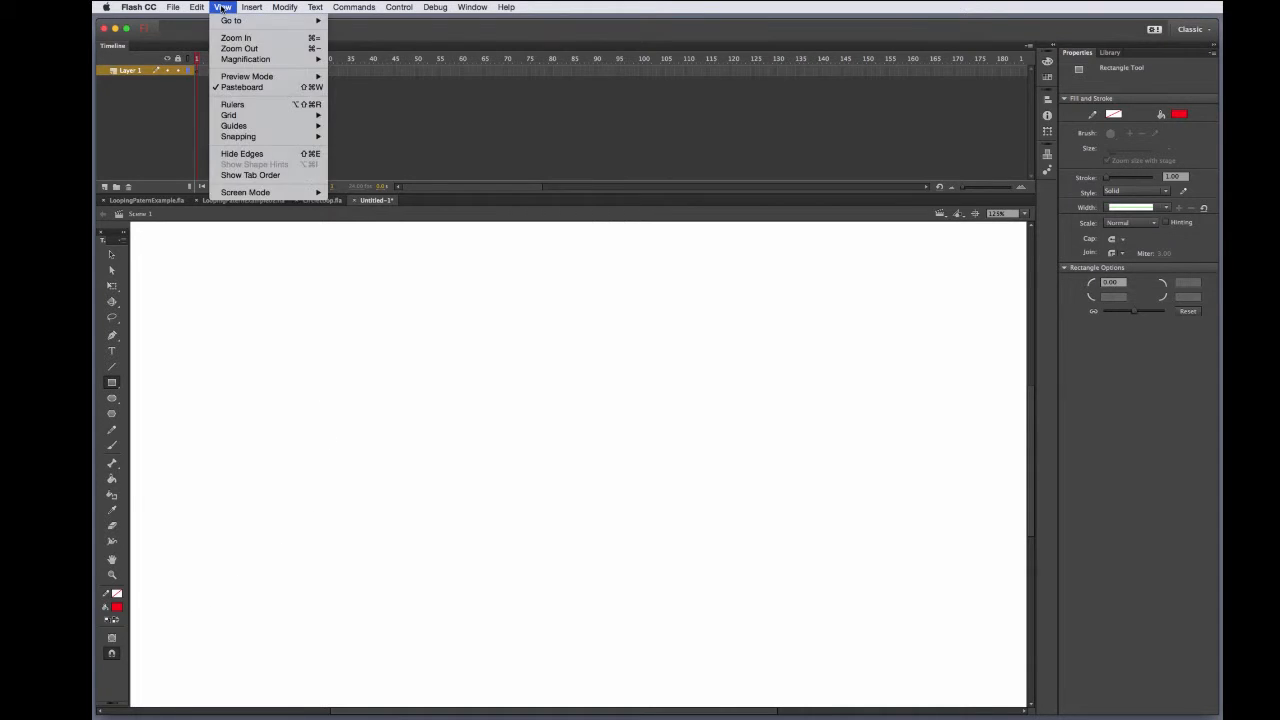
{"action": "left_click", "coordinate": [232, 104]}
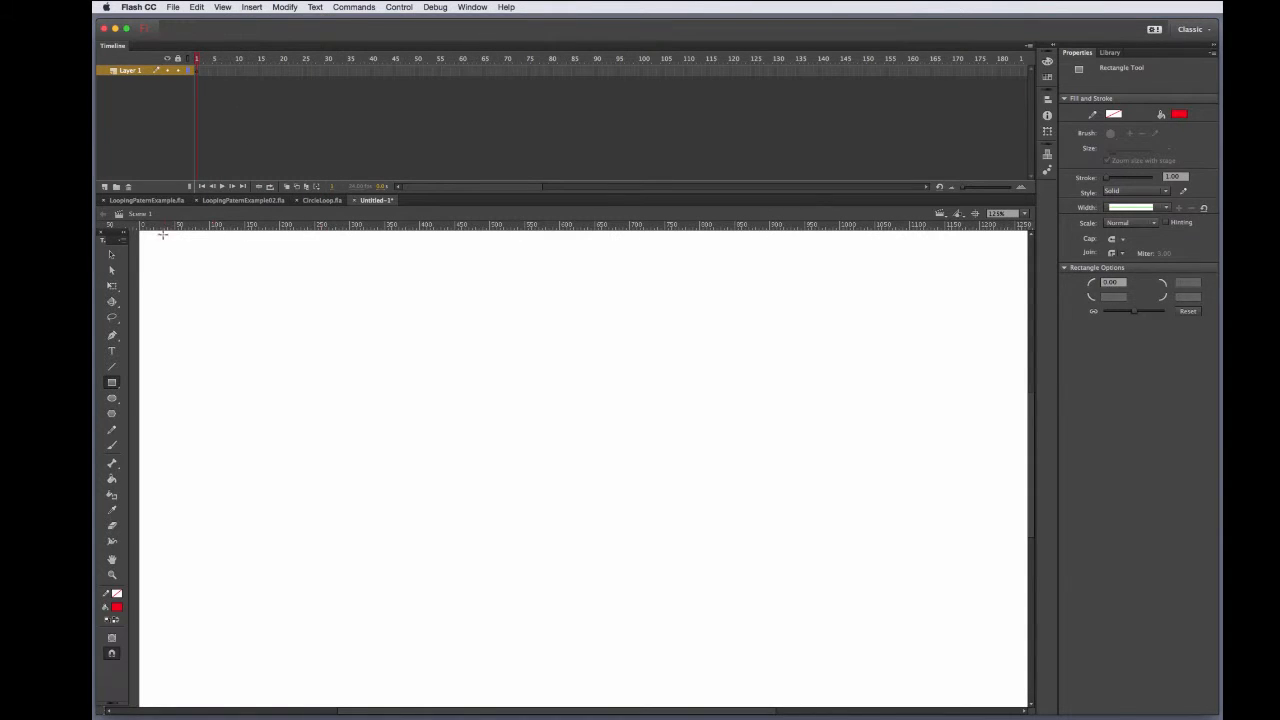
{"action": "left_click_drag", "start_coordinate": [110, 240], "coordinate": [127, 246]}
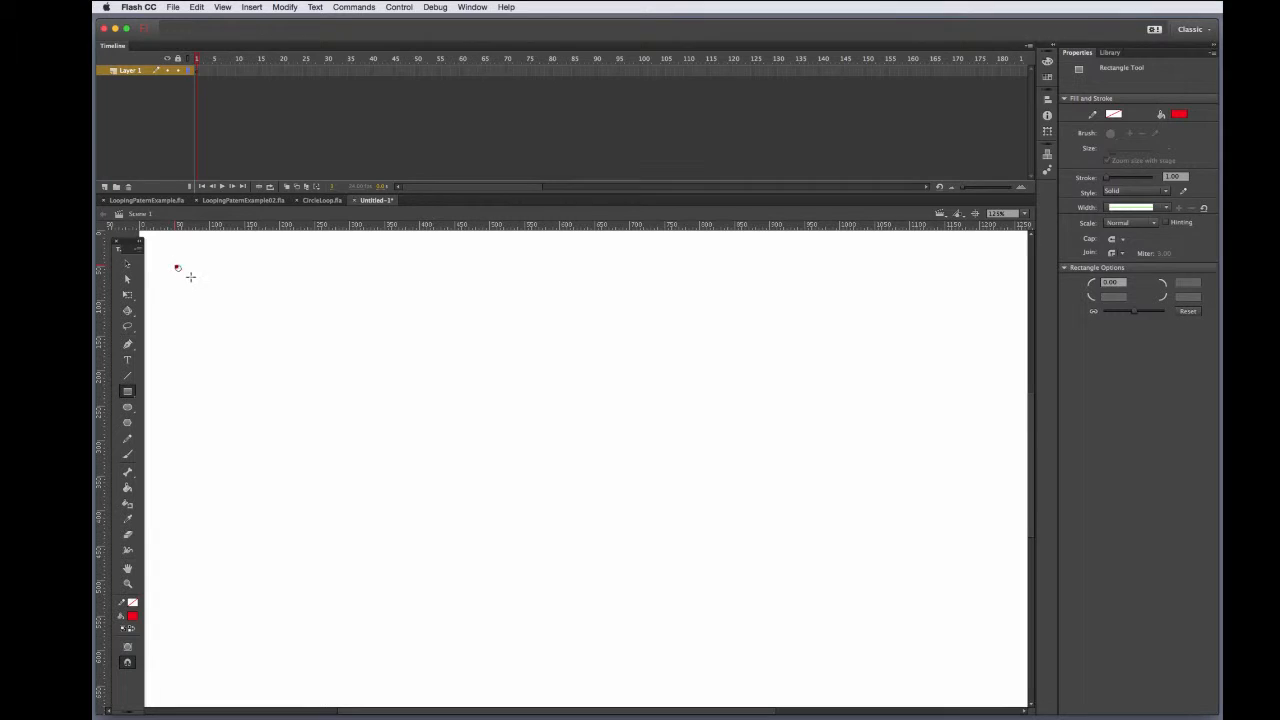
{"action": "mouse_move", "coordinate": [190, 276]}
{"action": "left_mouse_down"}
{"action": "mouse_move", "coordinate": [257, 363]}
{"action": "mouse_move", "coordinate": [298, 384]}
{"action": "mouse_move", "coordinate": [311, 428]}
{"action": "mouse_move", "coordinate": [313, 410]}
{"action": "mouse_move", "coordinate": [286, 385]}
{"action": "mouse_move", "coordinate": [315, 404]}
{"action": "left_mouse_up"}
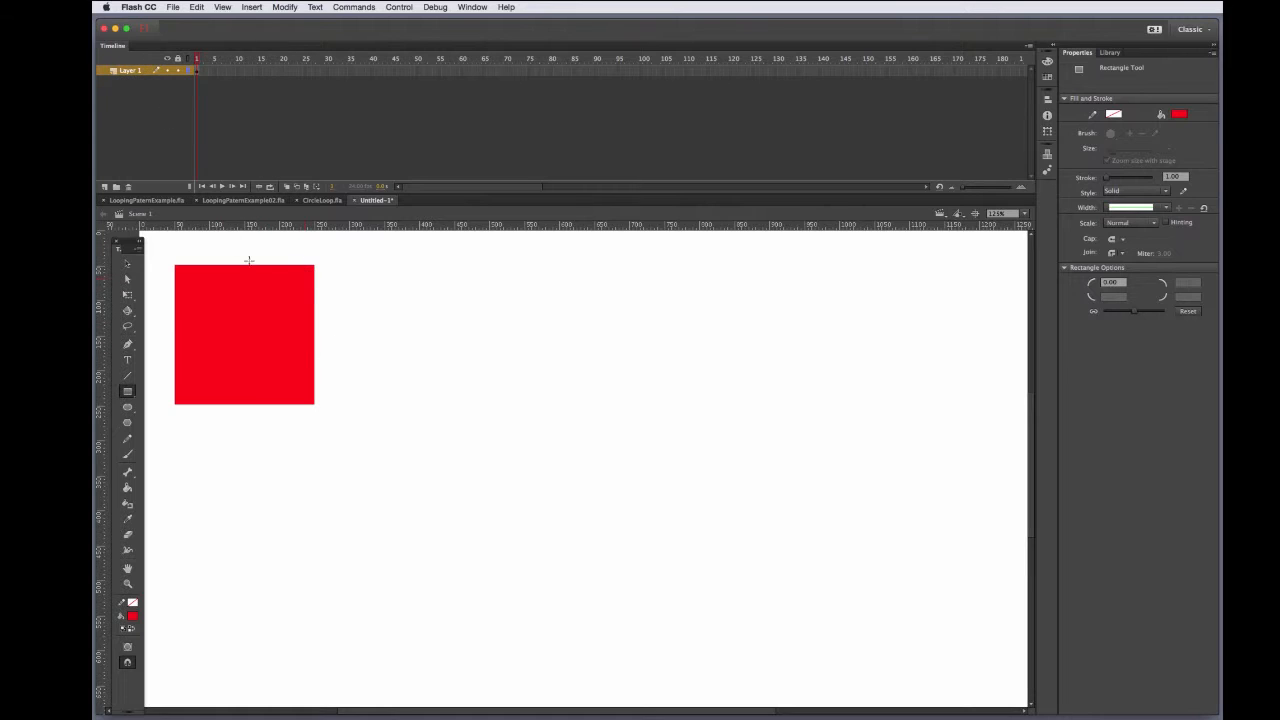
Duplicate the red square's layer and fill the square on the copy with green (#009900)
{"action": "right_click", "coordinate": [113, 72]}
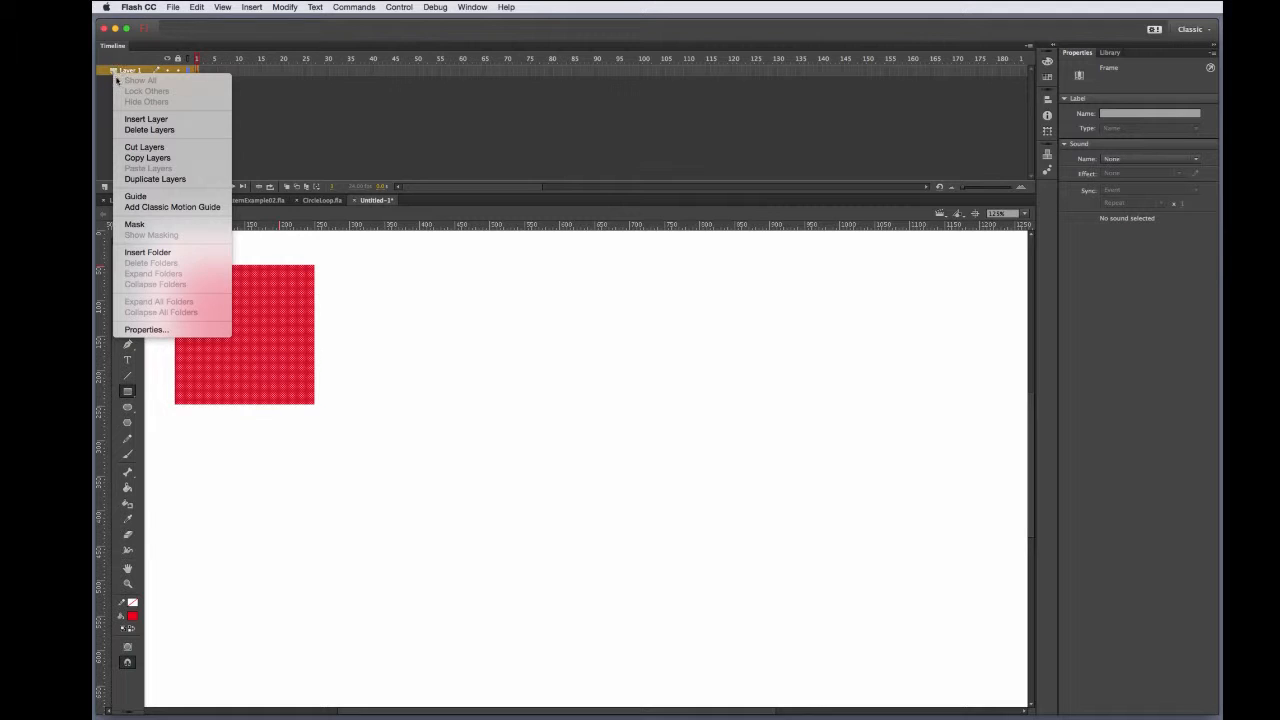
{"action": "left_click", "coordinate": [178, 180]}
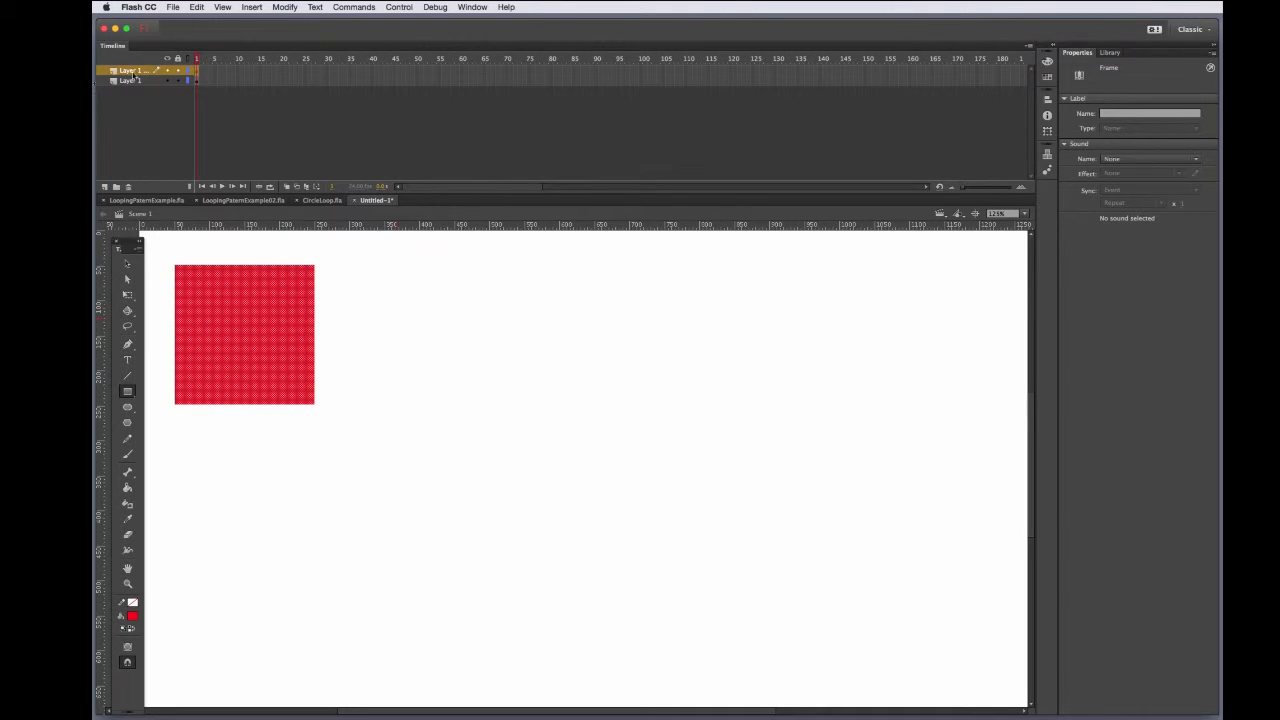
{"action": "left_click", "coordinate": [127, 263]}
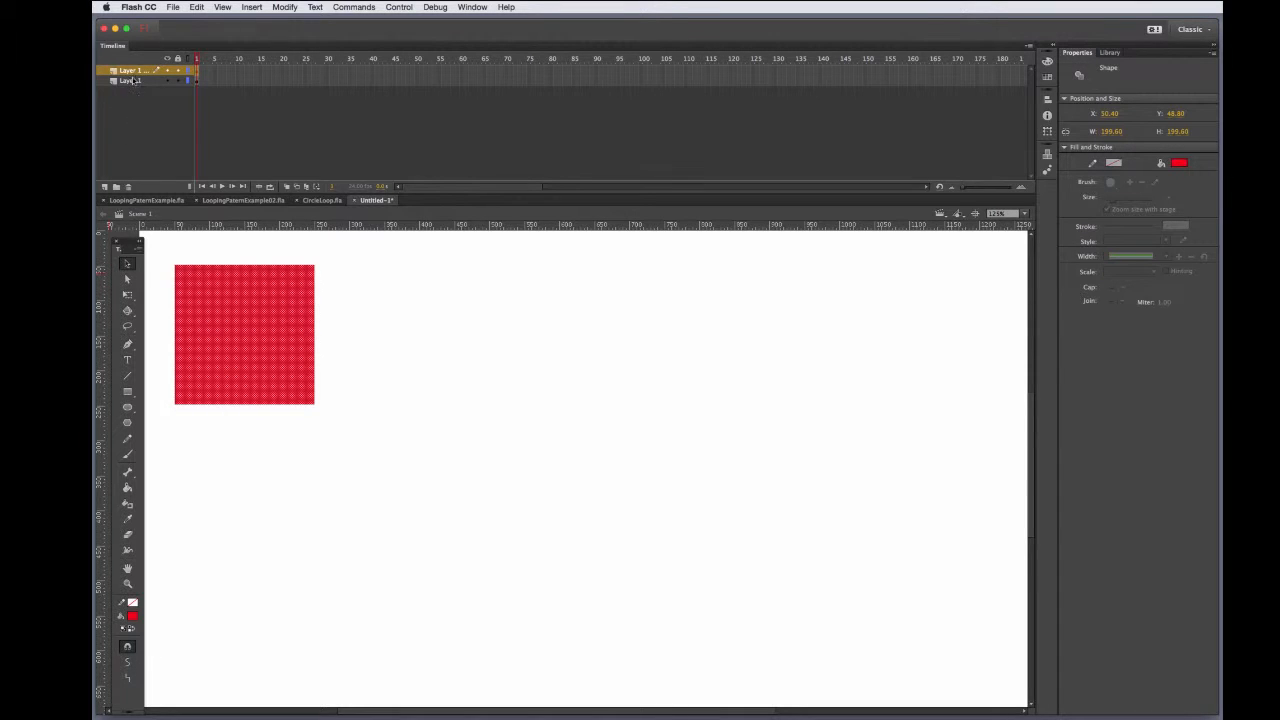
{"action": "left_click", "coordinate": [132, 617]}
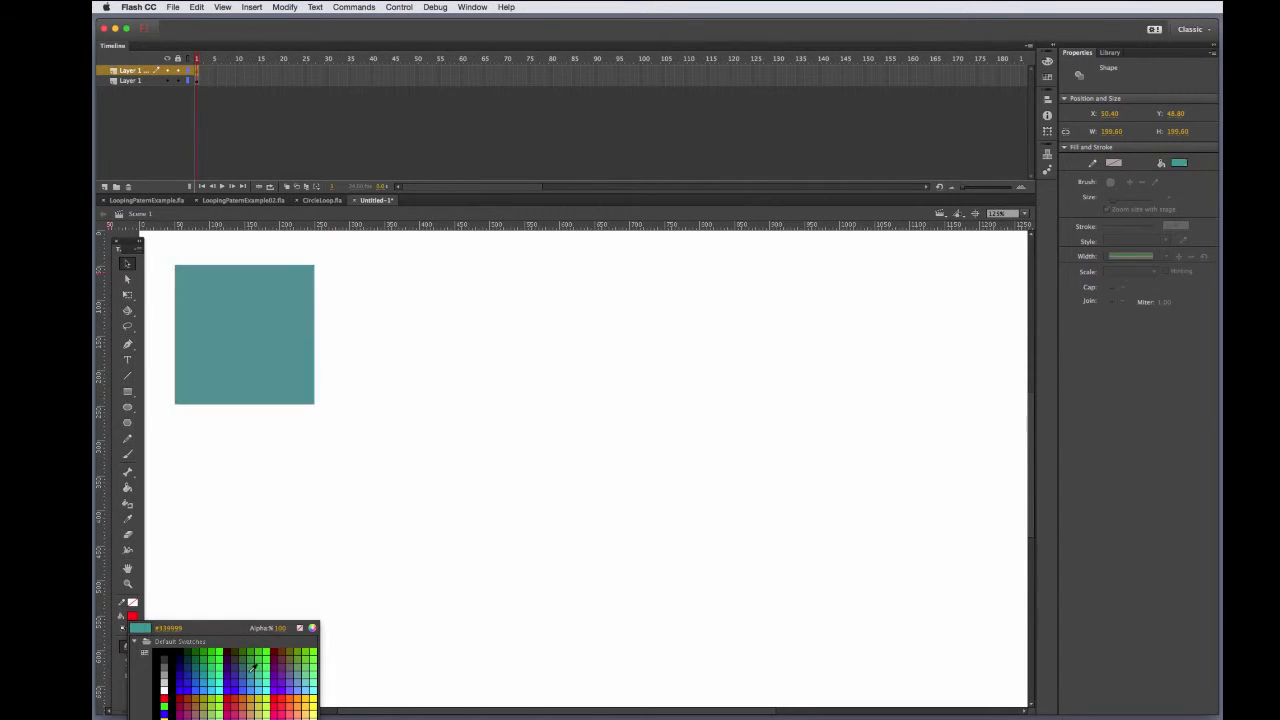
{"action": "left_click", "coordinate": [204, 656]}
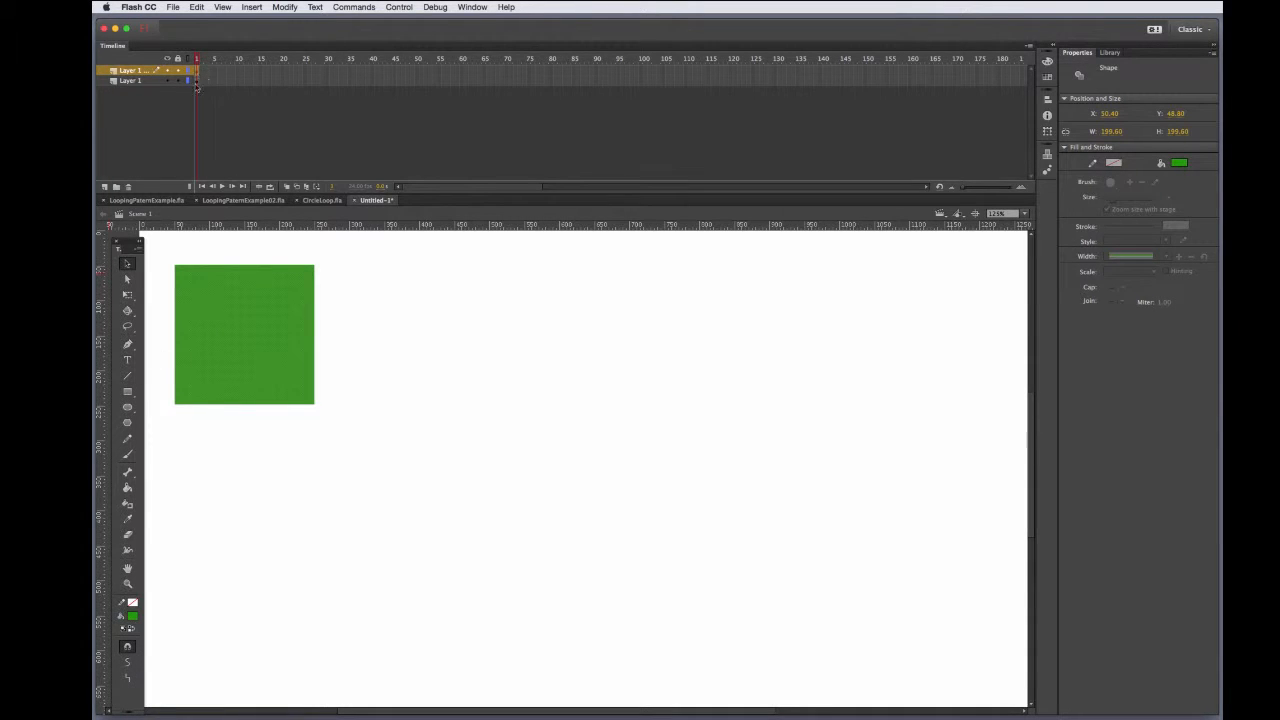
Scale the green square down about its centre to about 158 by 158 px, leaving an even red border
{"action": "left_click", "coordinate": [127, 296]}
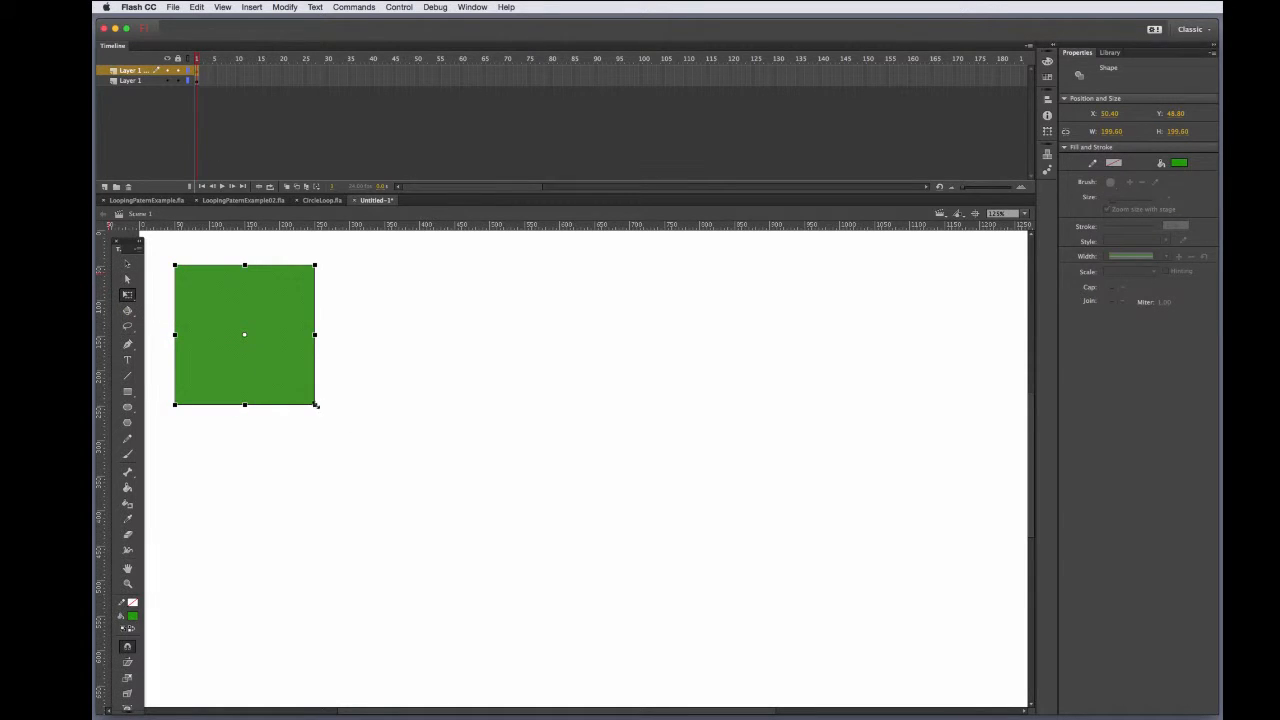
{"action": "left_click_drag", "start_coordinate": [315, 405], "coordinate": [305, 392]}
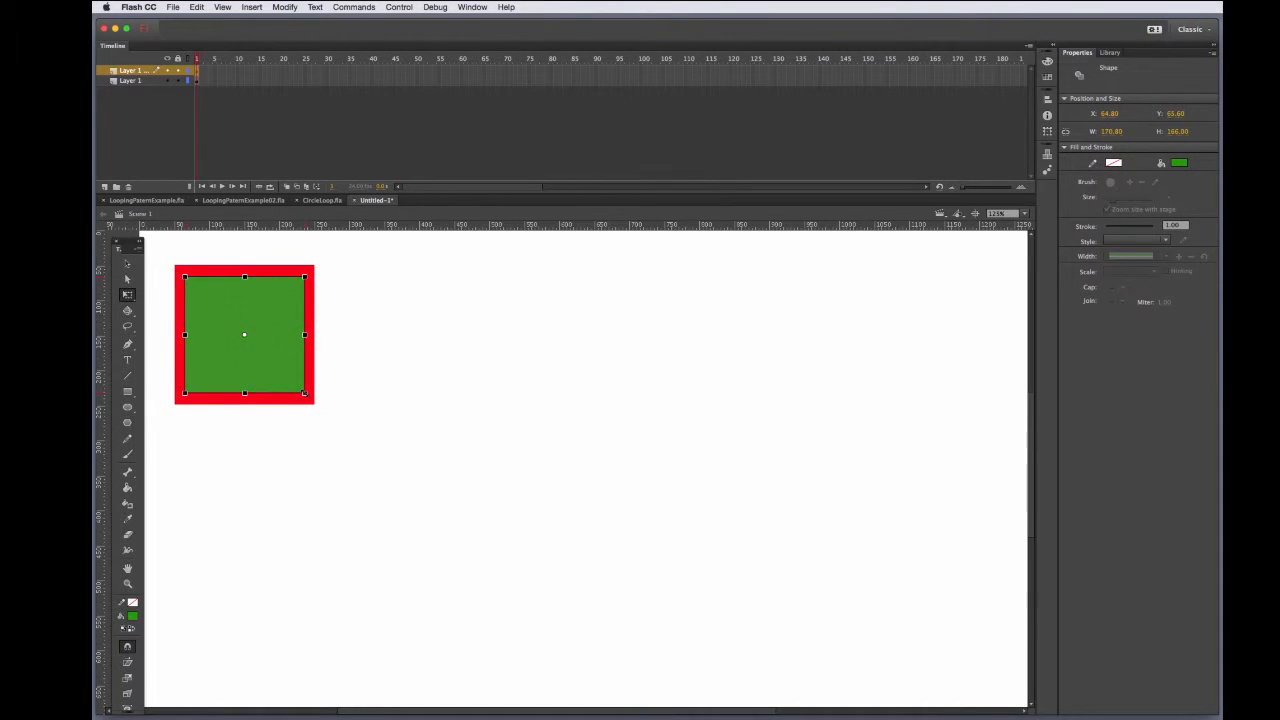
{"action": "left_click_drag", "start_coordinate": [305, 393], "coordinate": [301, 390]}
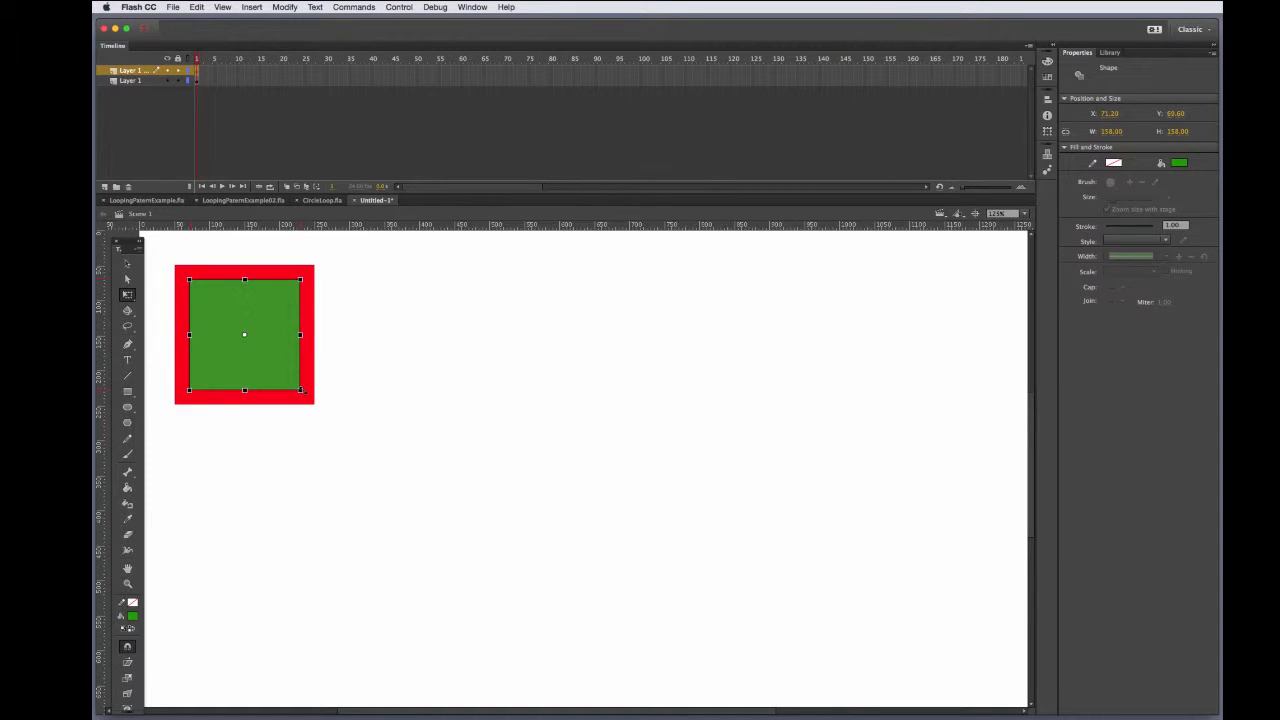
{"action": "left_click", "coordinate": [396, 420]}
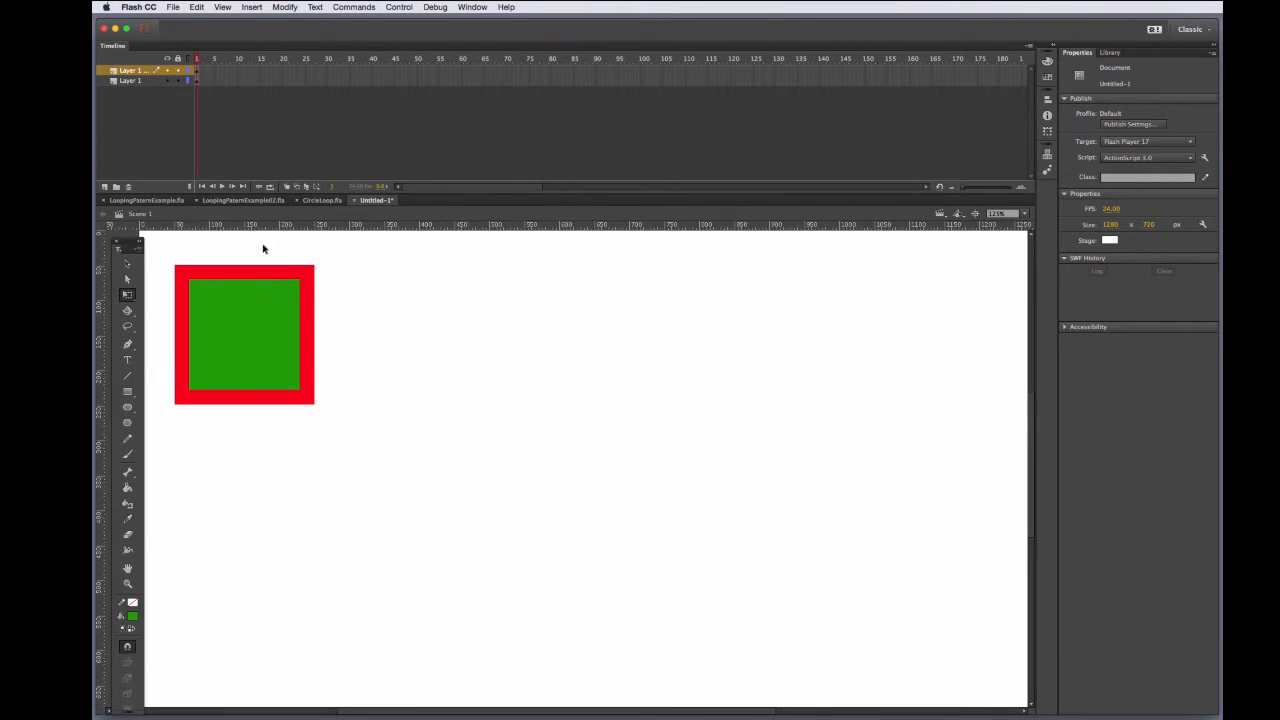
Duplicate the green square's layer and turn the copy into a centred yellow square about 116 px wide
{"action": "right_click", "coordinate": [130, 72]}
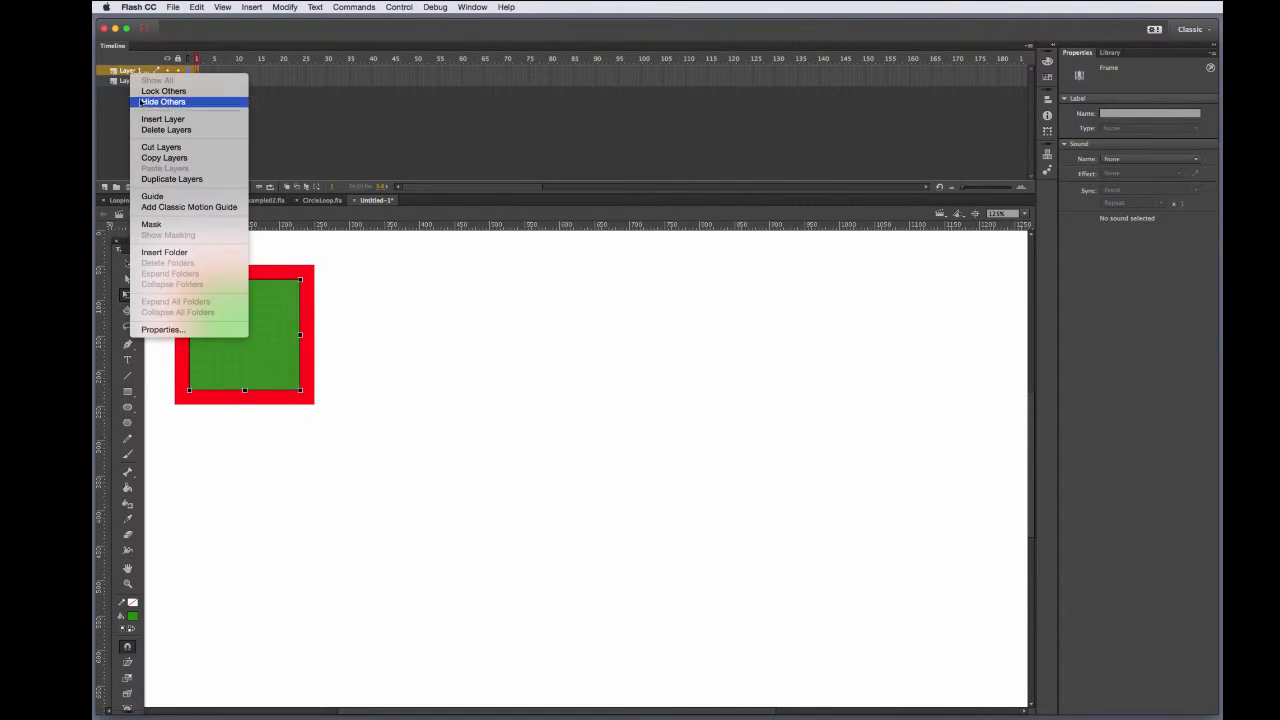
{"action": "left_click", "coordinate": [167, 180]}
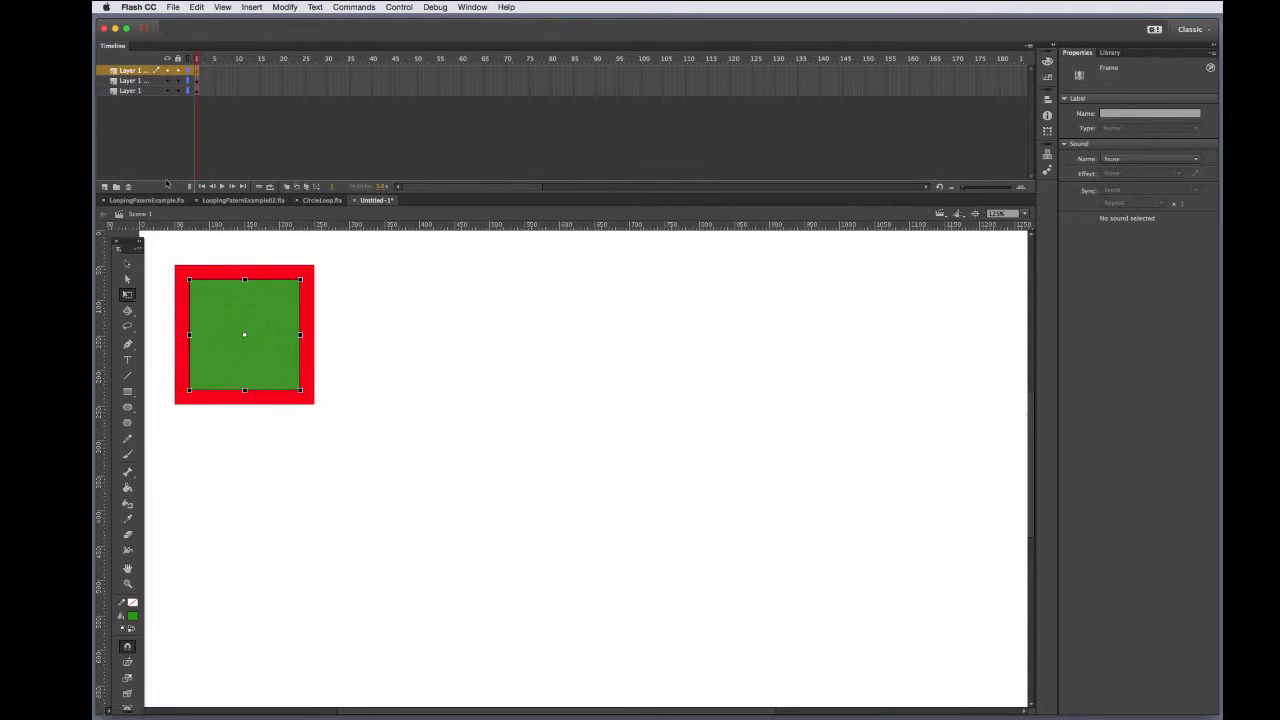
{"action": "left_click", "coordinate": [132, 616]}
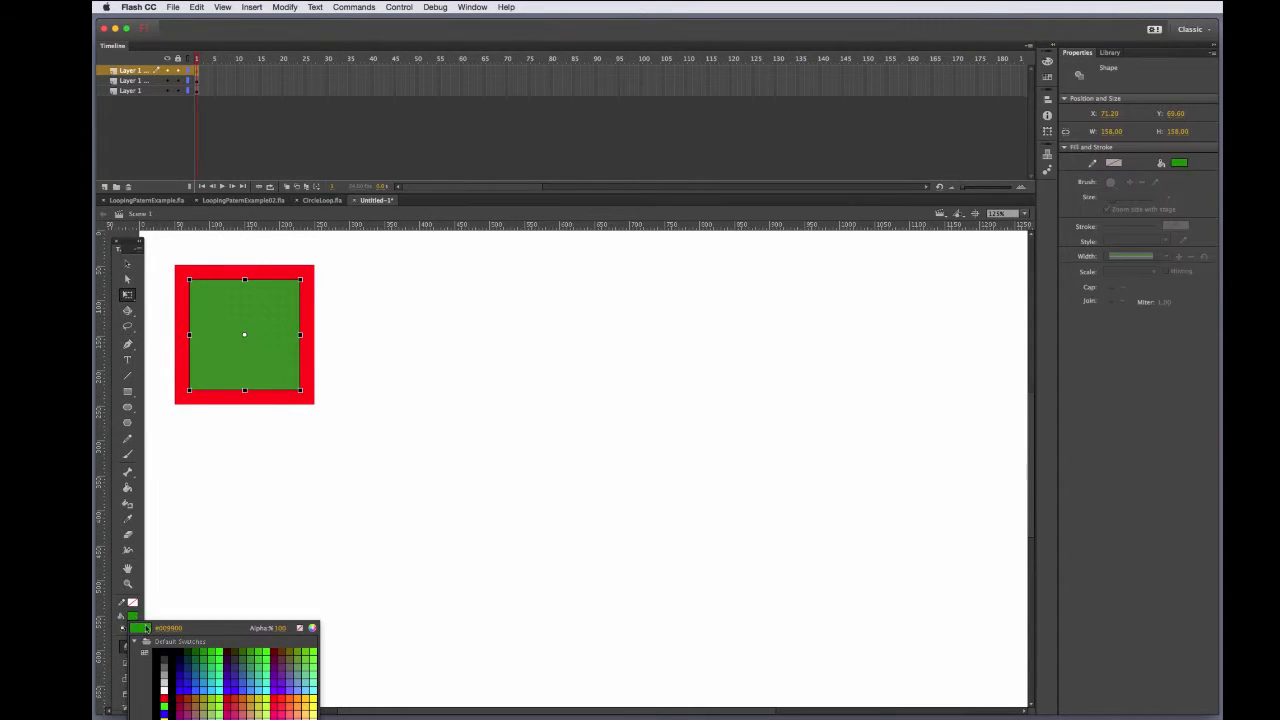
{"action": "left_click", "coordinate": [310, 696]}
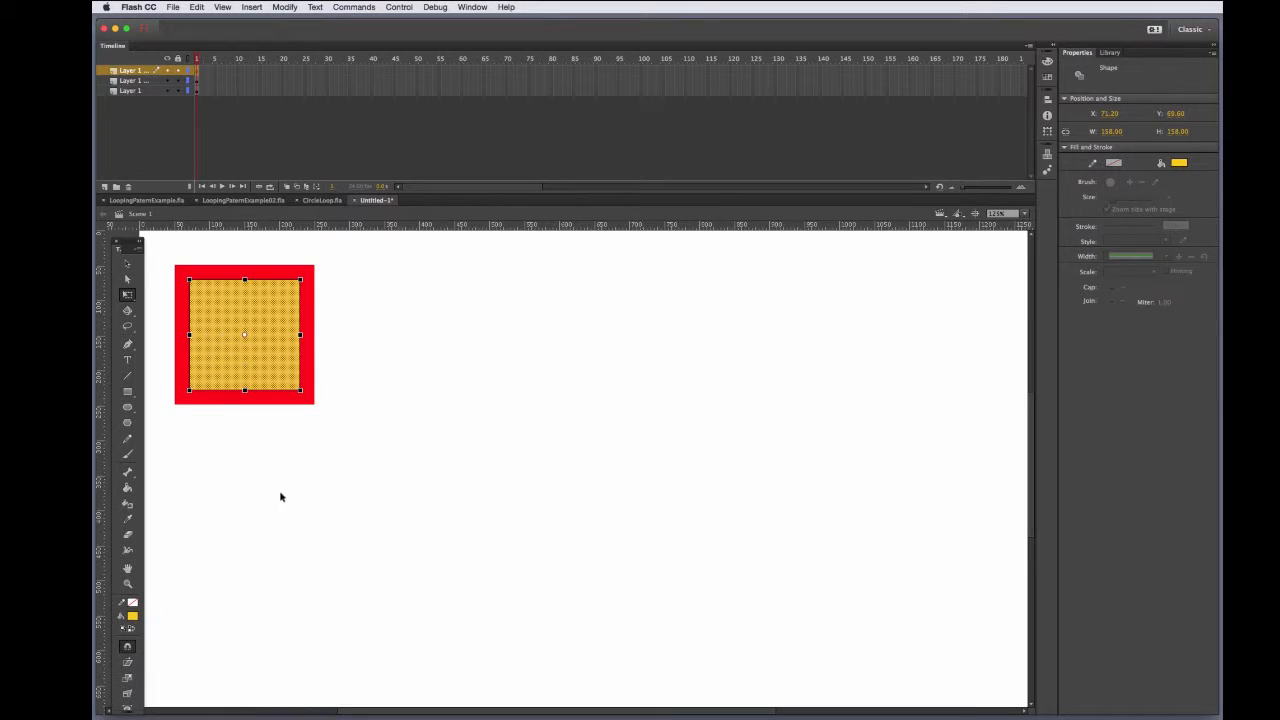
{"action": "left_click_drag", "start_coordinate": [300, 388], "coordinate": [287, 376]}
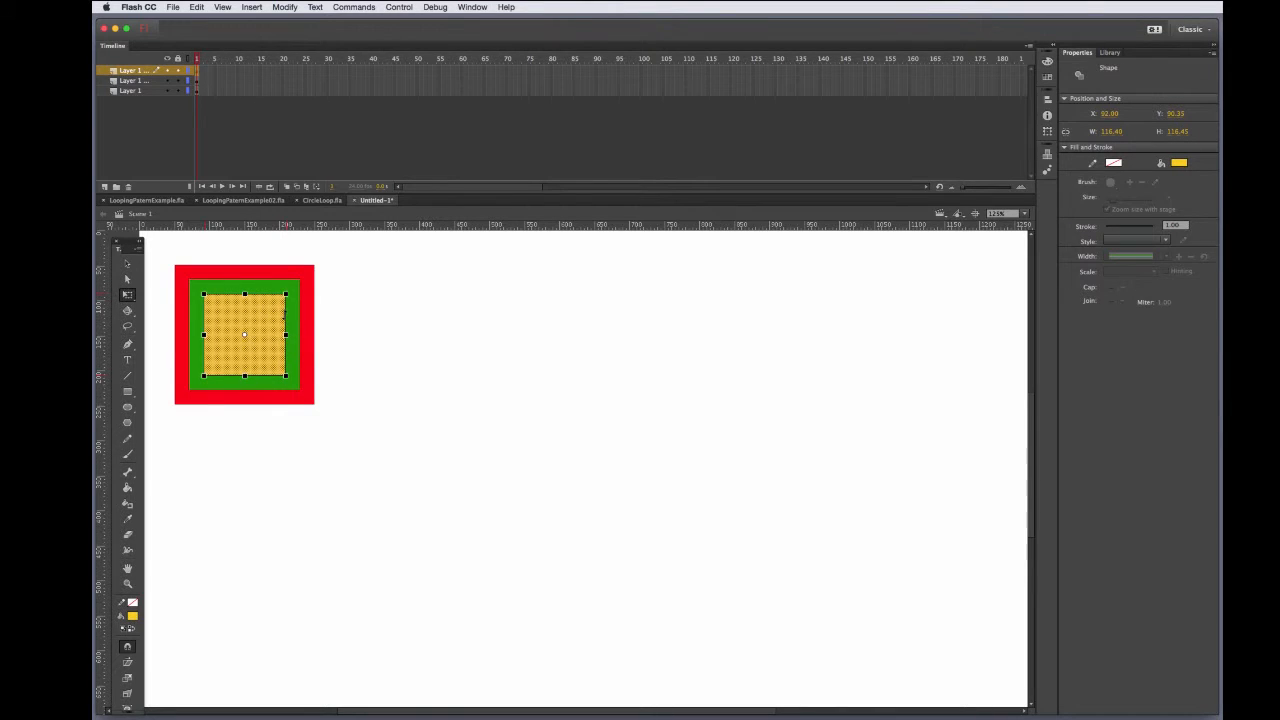
{"action": "left_click", "coordinate": [358, 462]}
{"action": "left_click", "coordinate": [243, 358]}
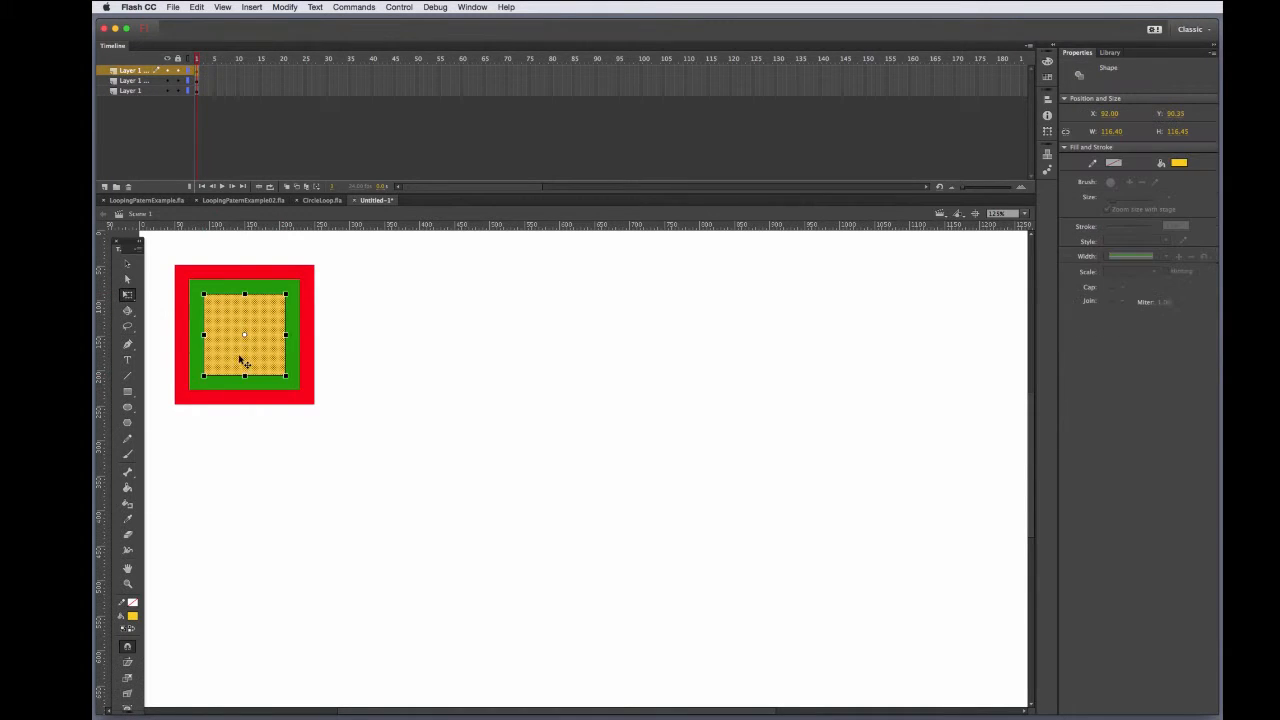
Duplicate the yellow square's layer and turn the copy into a centred blue square about 76 px wide
{"action": "right_click", "coordinate": [143, 75]}
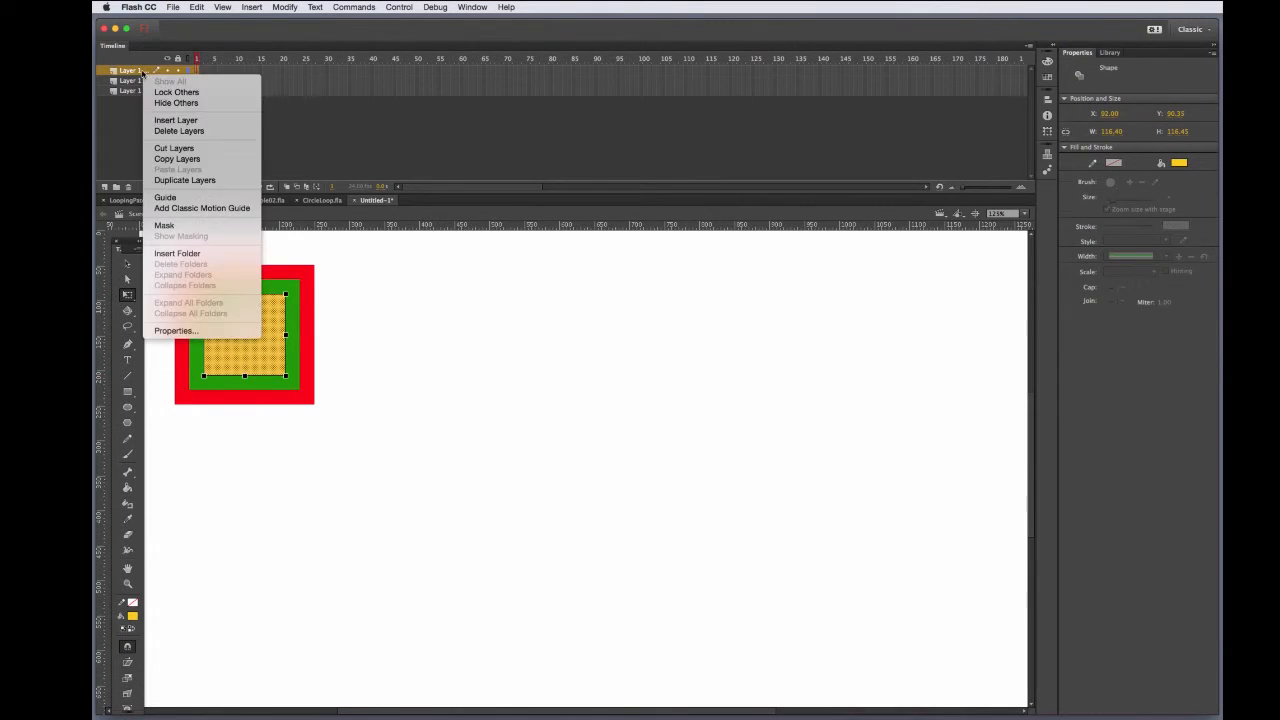
{"action": "left_click", "coordinate": [184, 180]}
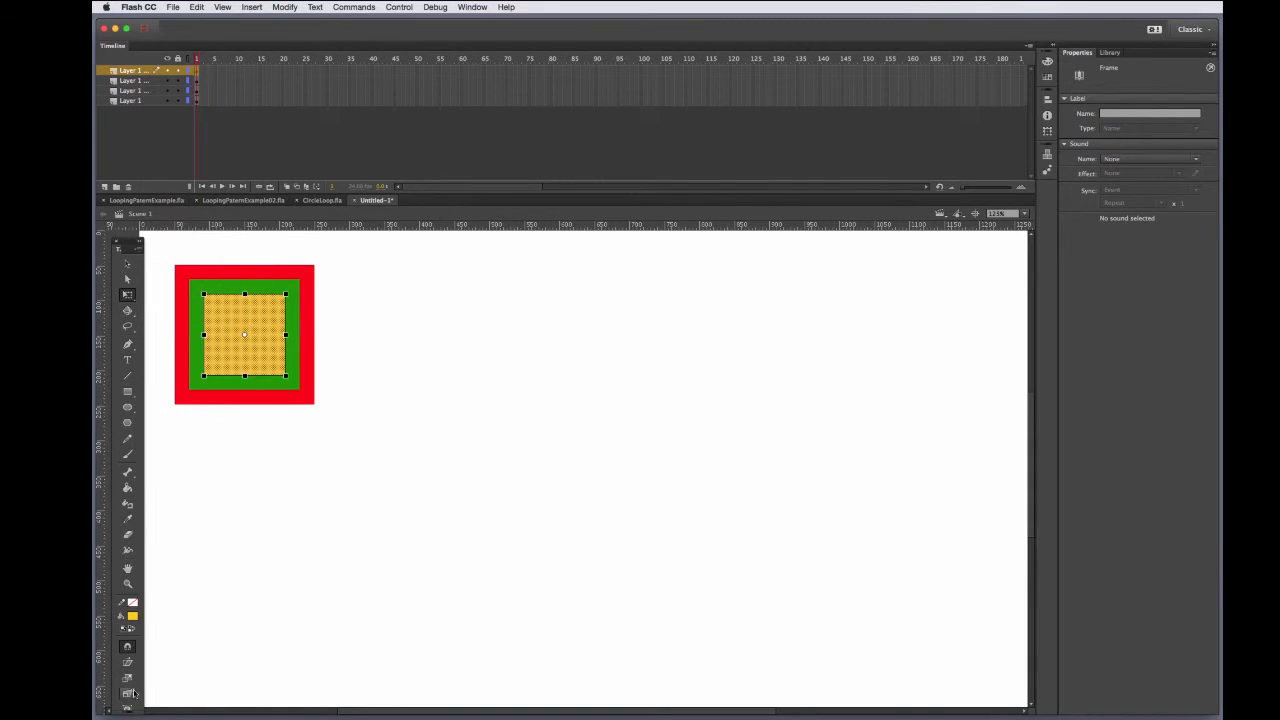
{"action": "left_click", "coordinate": [131, 617]}
{"action": "left_click", "coordinate": [189, 682]}
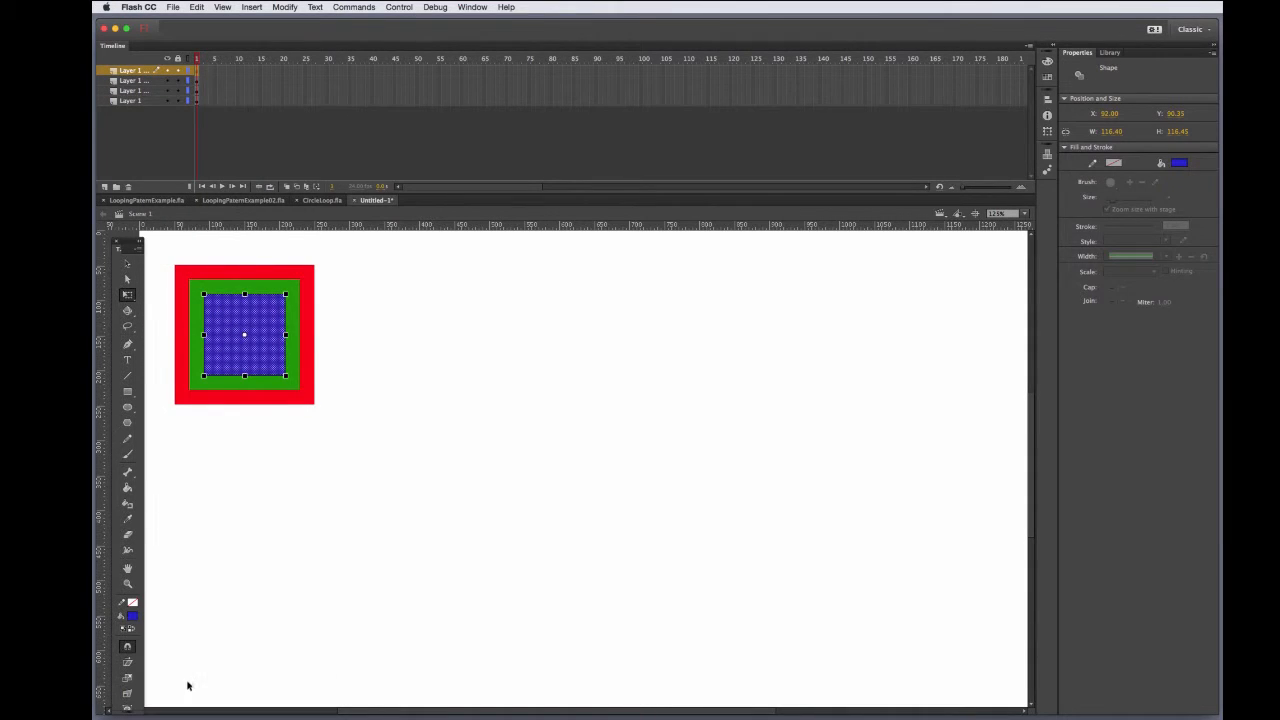
{"action": "left_click_drag", "start_coordinate": [286, 378], "coordinate": [275, 364]}
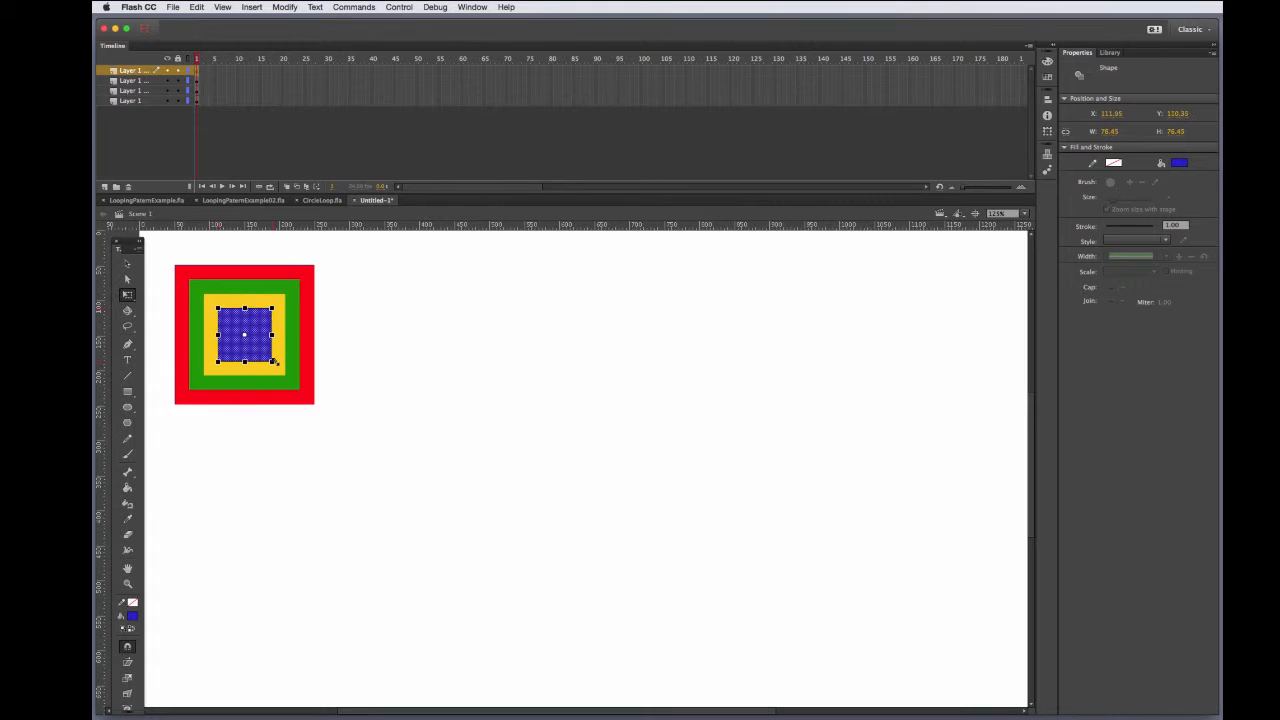
{"action": "left_click", "coordinate": [383, 363]}
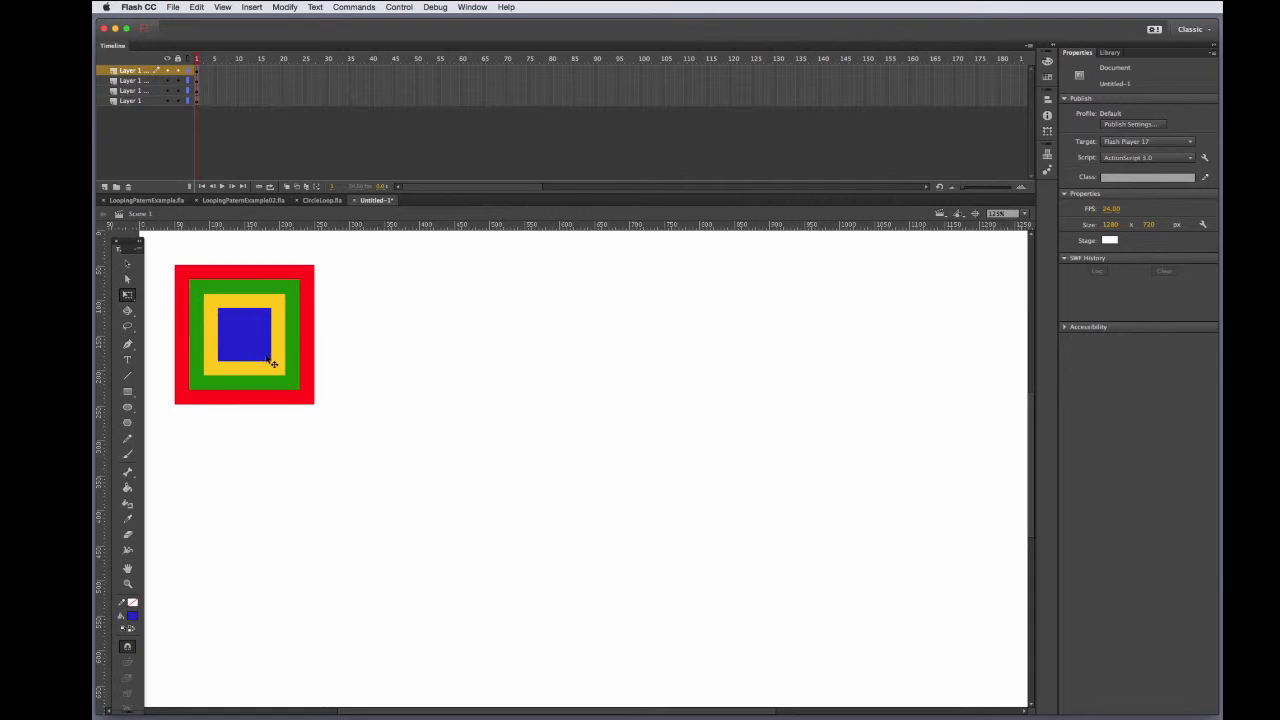
Try shrinking the blue square from its lower-right corner without keeping it centred, and undo the change
{"action": "left_click", "coordinate": [243, 341]}
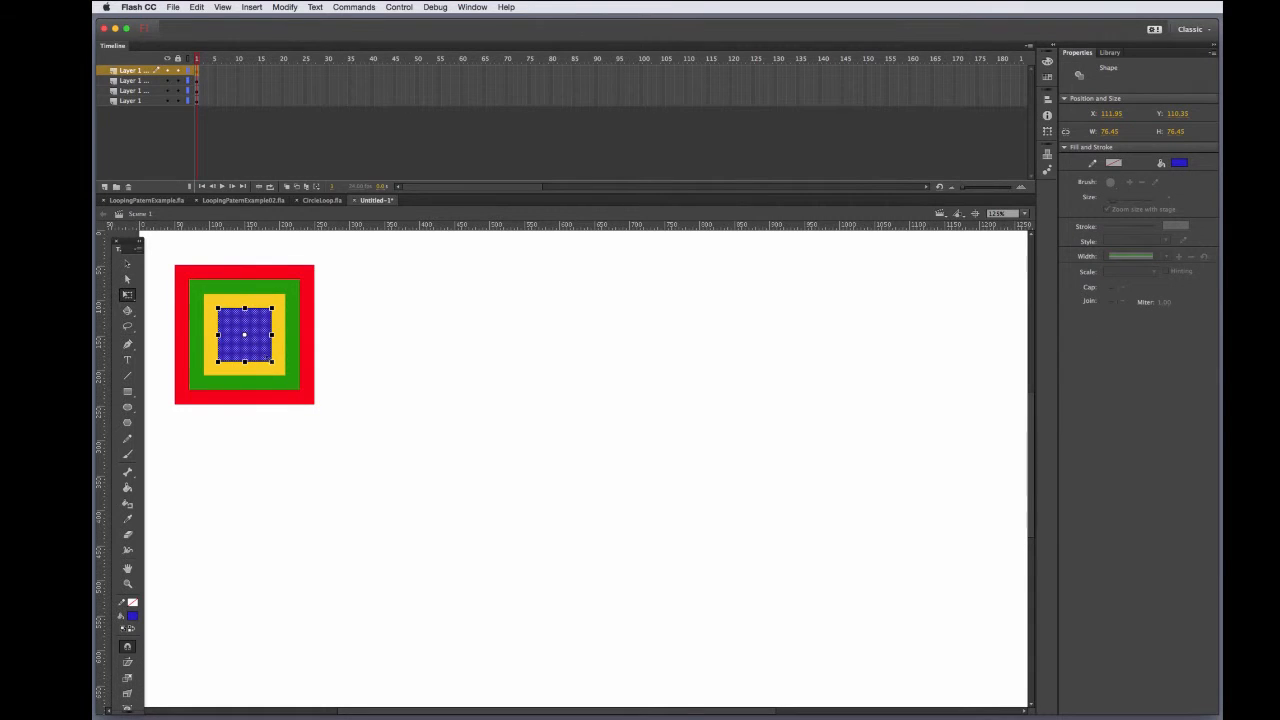
{"action": "mouse_move", "coordinate": [271, 361]}
{"action": "left_mouse_down"}
{"action": "mouse_move", "coordinate": [249, 334]}
{"action": "mouse_move", "coordinate": [257, 344]}
{"action": "left_mouse_up"}
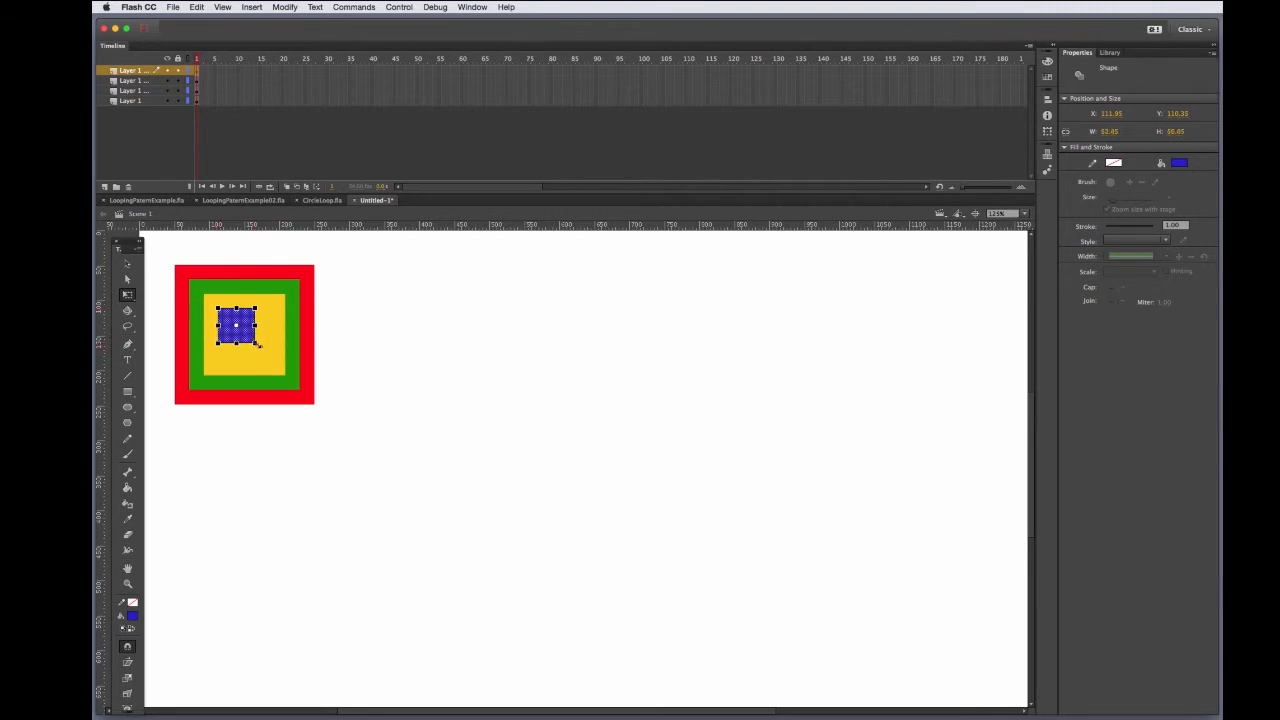
{"action": "key", "text": "super+z"}
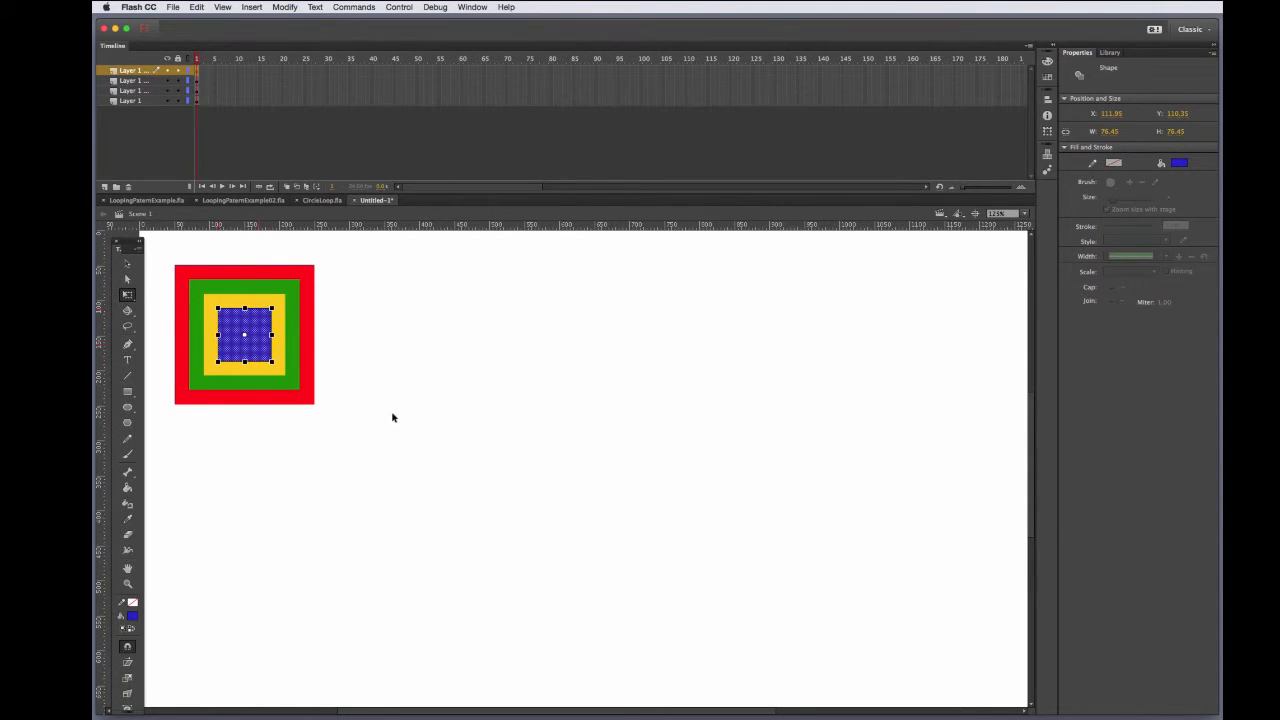
{"action": "left_click", "coordinate": [392, 417]}
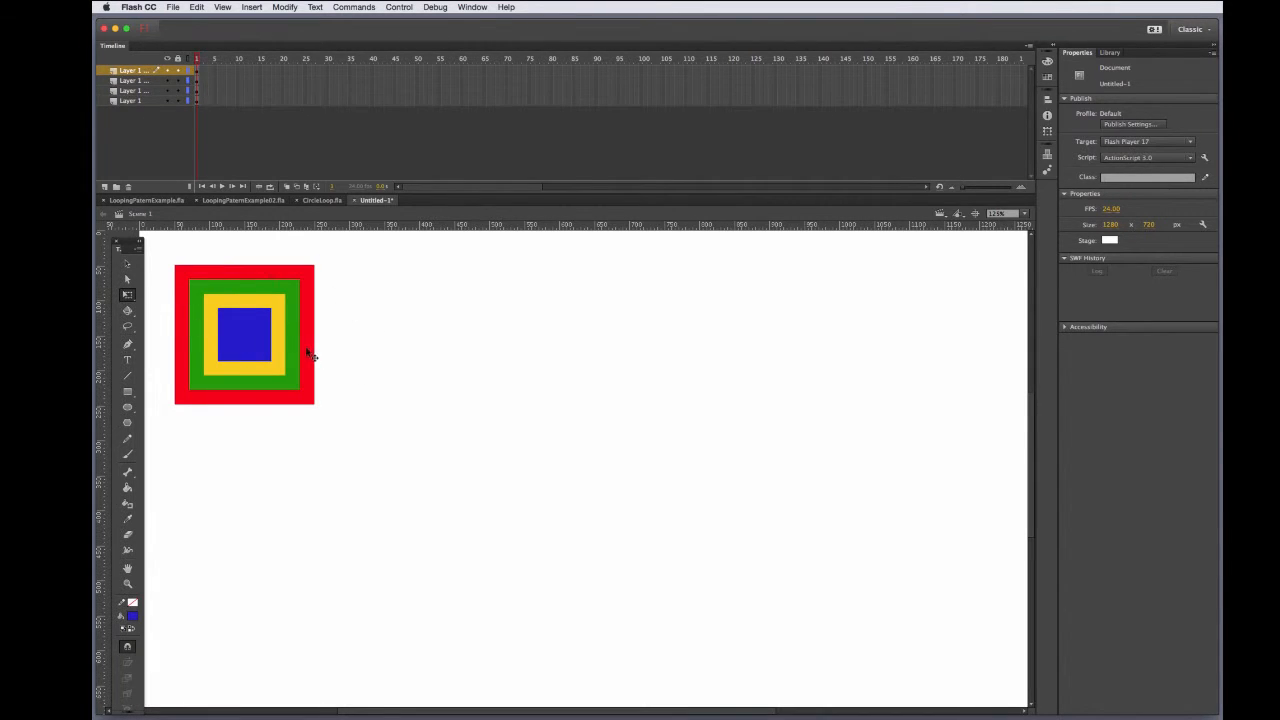
Rename the four layers 1, 2, 3 and 4, from the blue square's layer down to the red square's layer
{"action": "left_click", "coordinate": [136, 72]}
{"action": "double_click", "coordinate": [146, 72]}
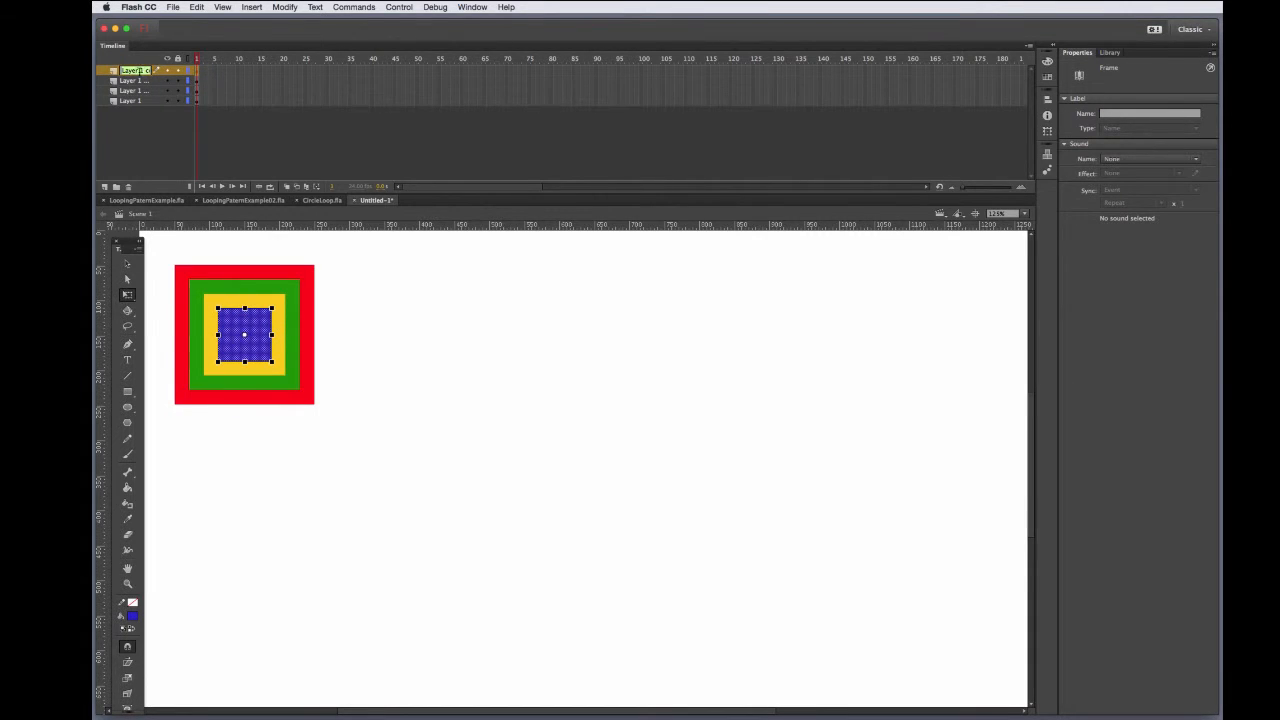
{"action": "type", "text": "1"}
{"action": "left_click", "coordinate": [137, 80]}
{"action": "double_click", "coordinate": [137, 81]}
{"action": "type", "text": "2"}
{"action": "double_click", "coordinate": [137, 91]}
{"action": "type", "text": "3"}
{"action": "double_click", "coordinate": [136, 101]}
{"action": "type", "text": "4"}
{"action": "left_click", "coordinate": [166, 140]}
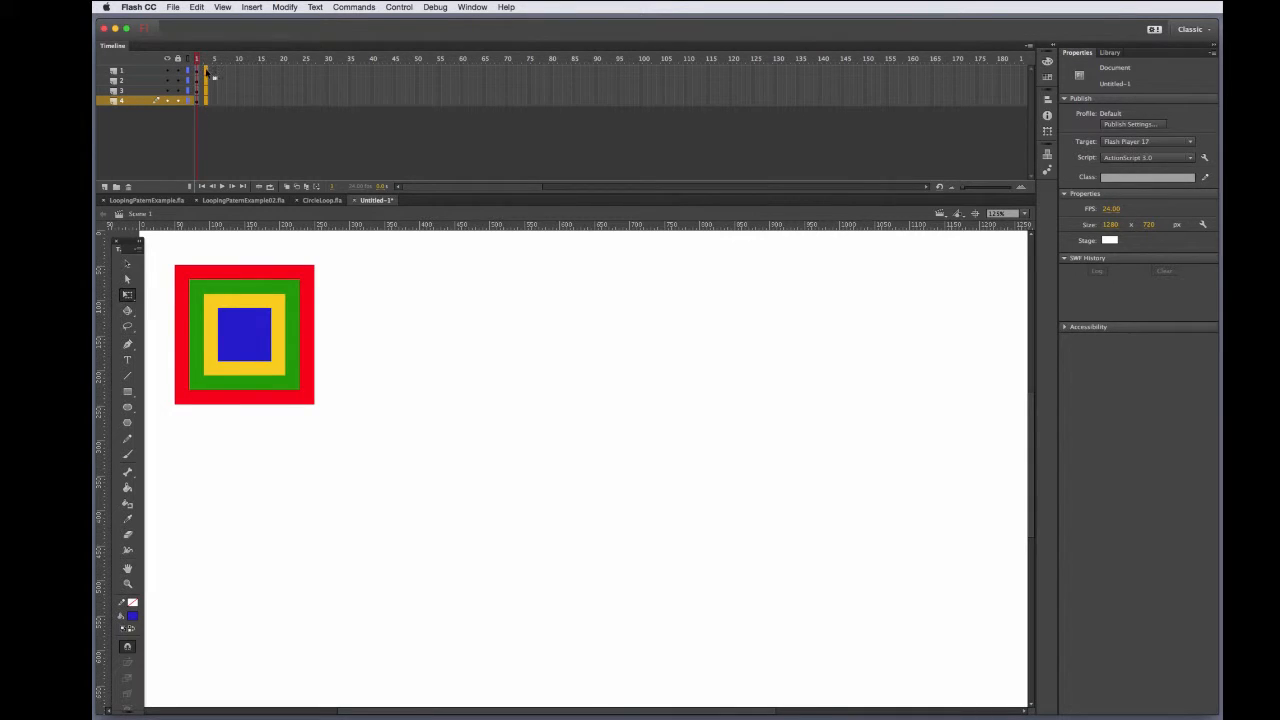
Insert a keyframe at frame 3 on all four layers
{"action": "right_click", "coordinate": [206, 72]}
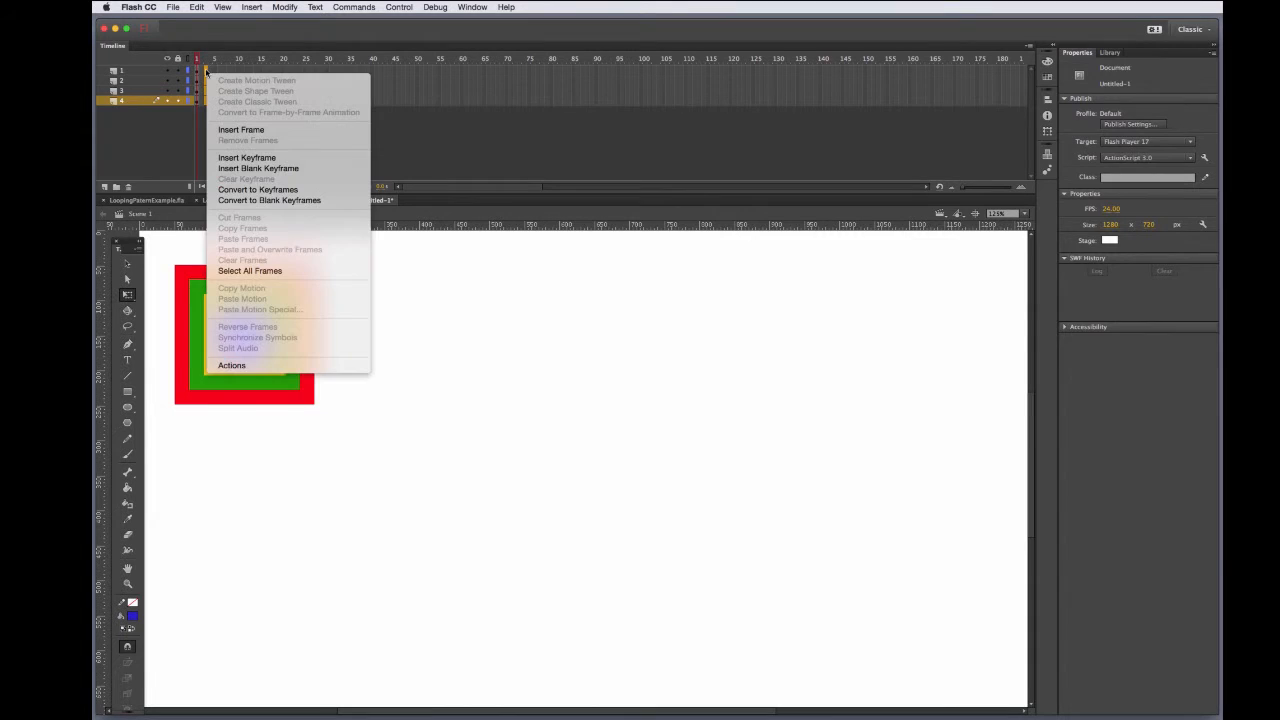
{"action": "left_click", "coordinate": [255, 158]}
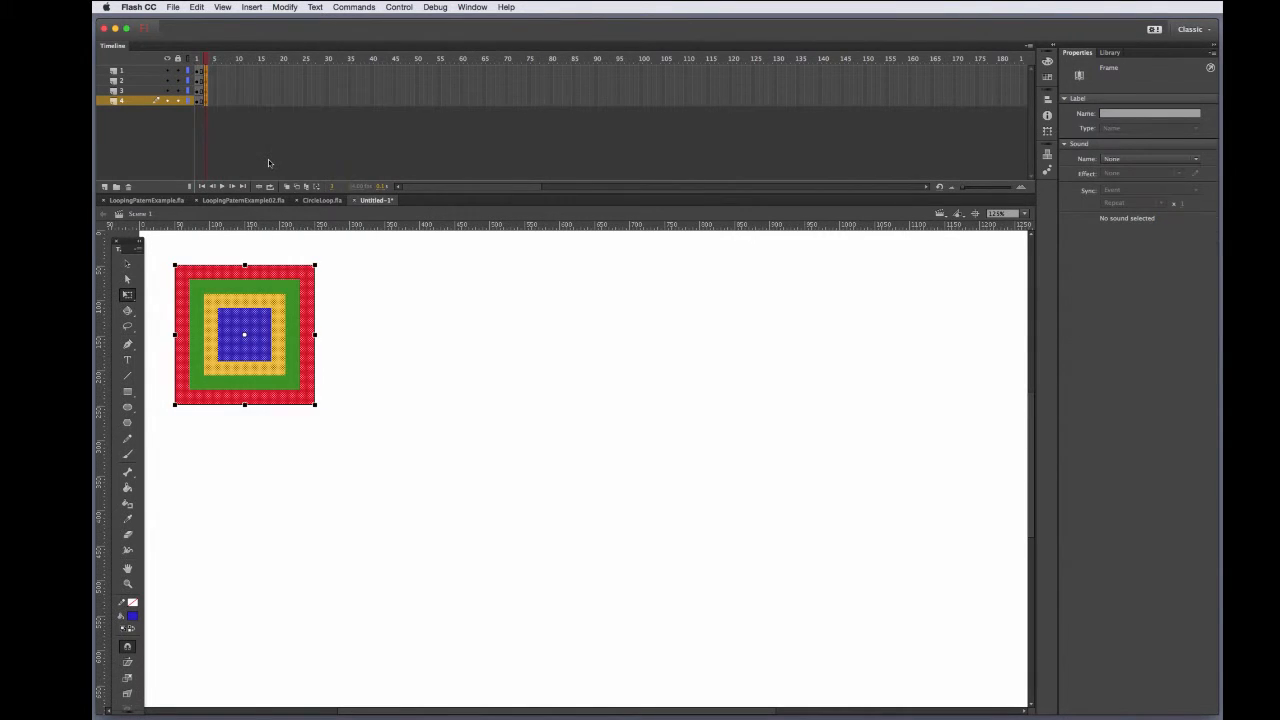
{"action": "left_click", "coordinate": [200, 58]}
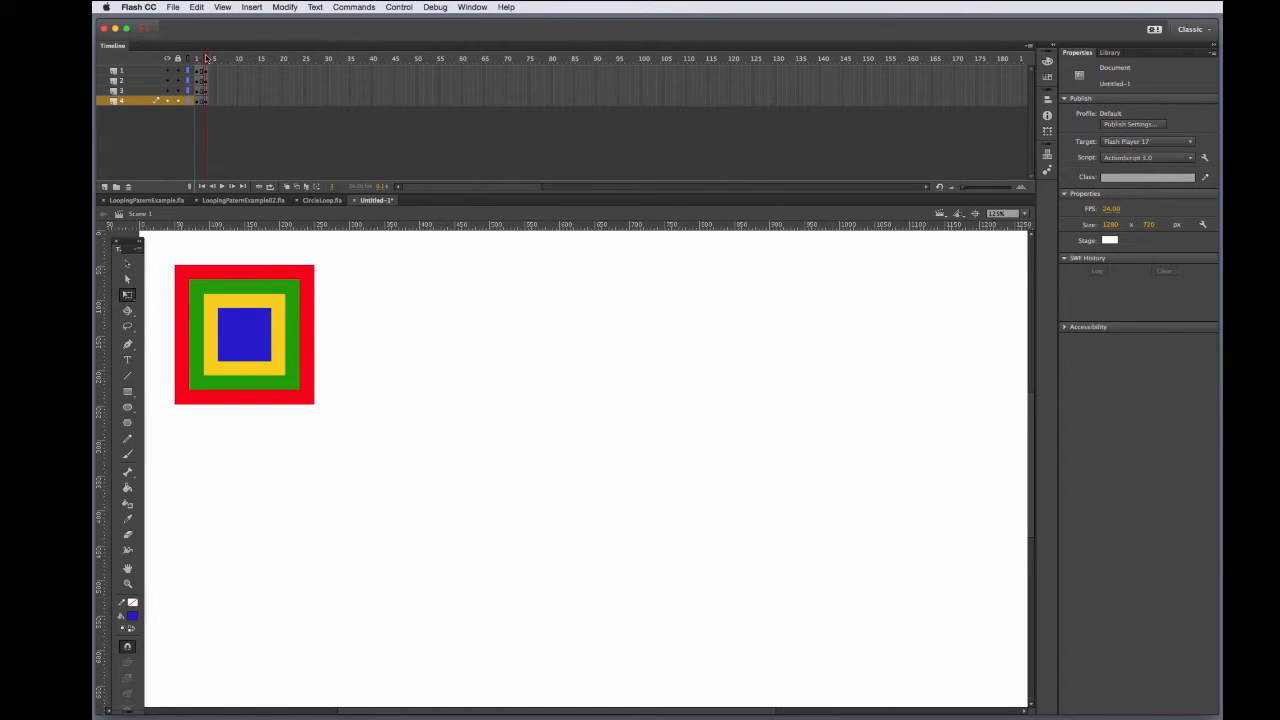
Insert keyframes at frames 5 and 7 on all four layers
{"action": "left_click", "coordinate": [207, 59]}
{"action": "left_click_drag", "start_coordinate": [216, 70], "coordinate": [215, 102]}
{"action": "key", "text": "F6"}
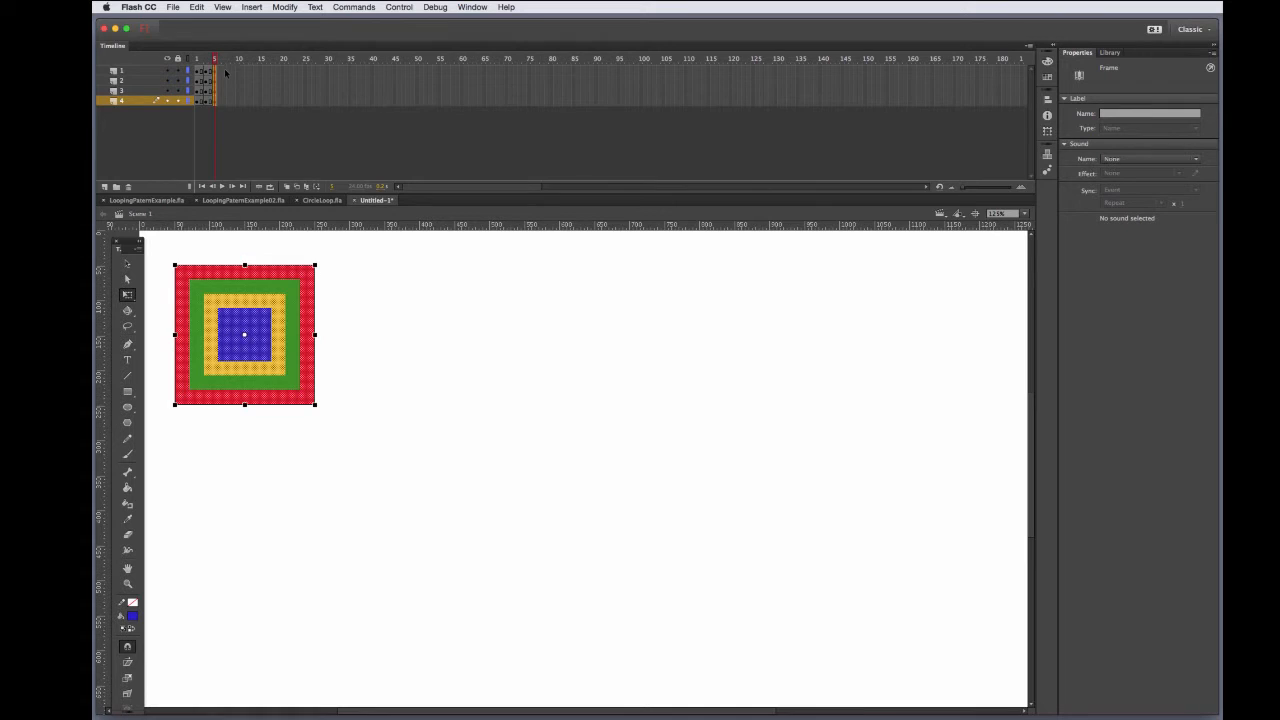
{"action": "left_click_drag", "start_coordinate": [224, 71], "coordinate": [225, 103]}
{"action": "key", "text": "F6"}
Insert a regular frame at frame 8 on all four layers and play the timeline
{"action": "left_click_drag", "start_coordinate": [228, 71], "coordinate": [228, 102]}
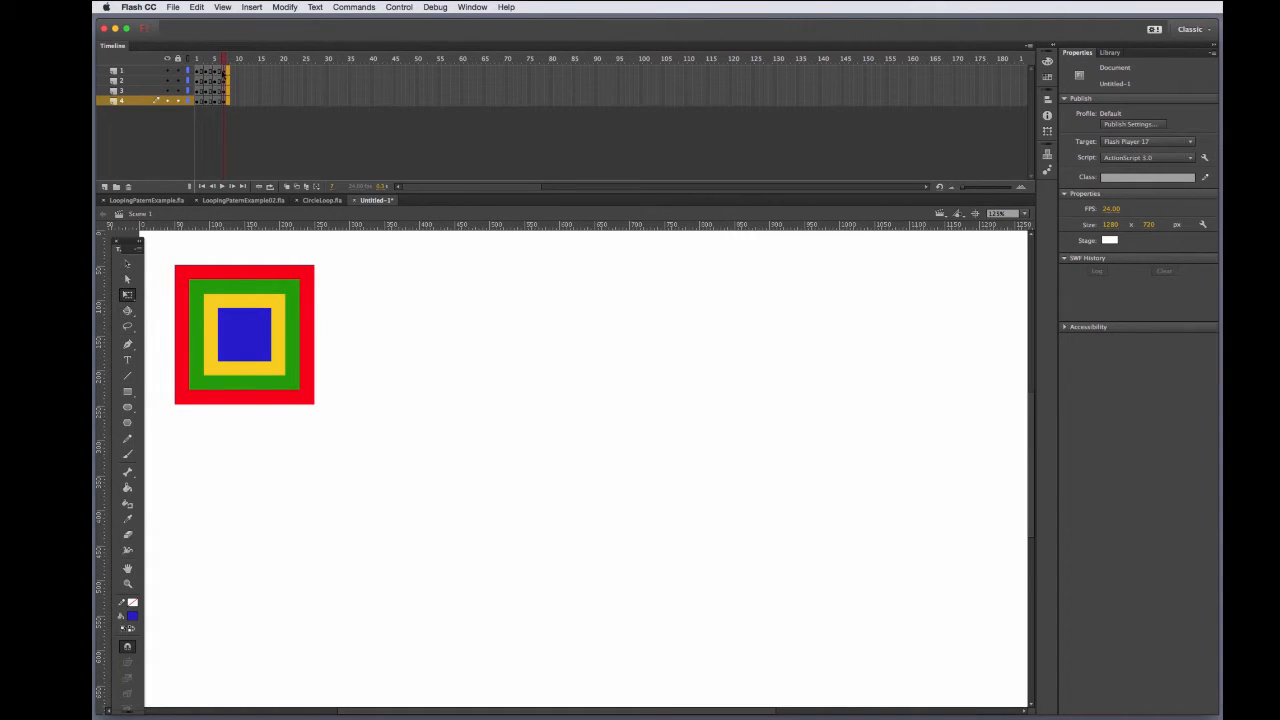
{"action": "right_click", "coordinate": [229, 75]}
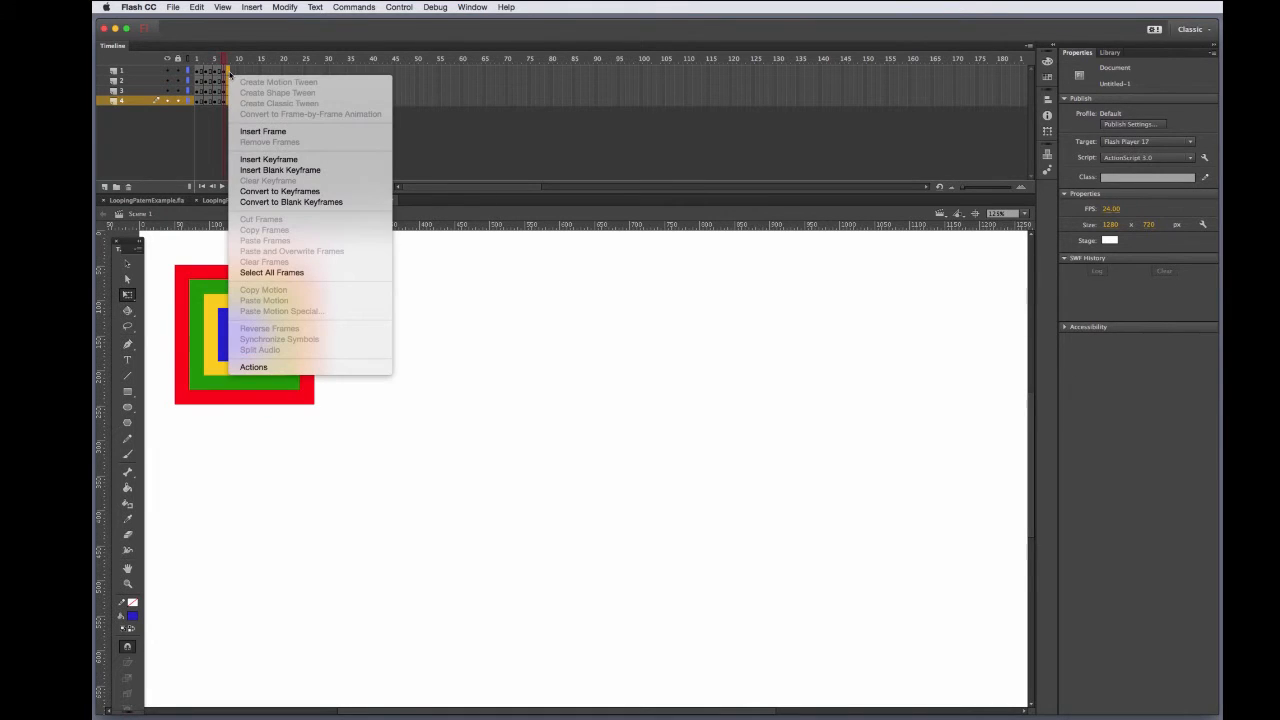
{"action": "left_click", "coordinate": [251, 133]}
{"action": "left_click", "coordinate": [222, 187]}
{"action": "left_click", "coordinate": [222, 187]}
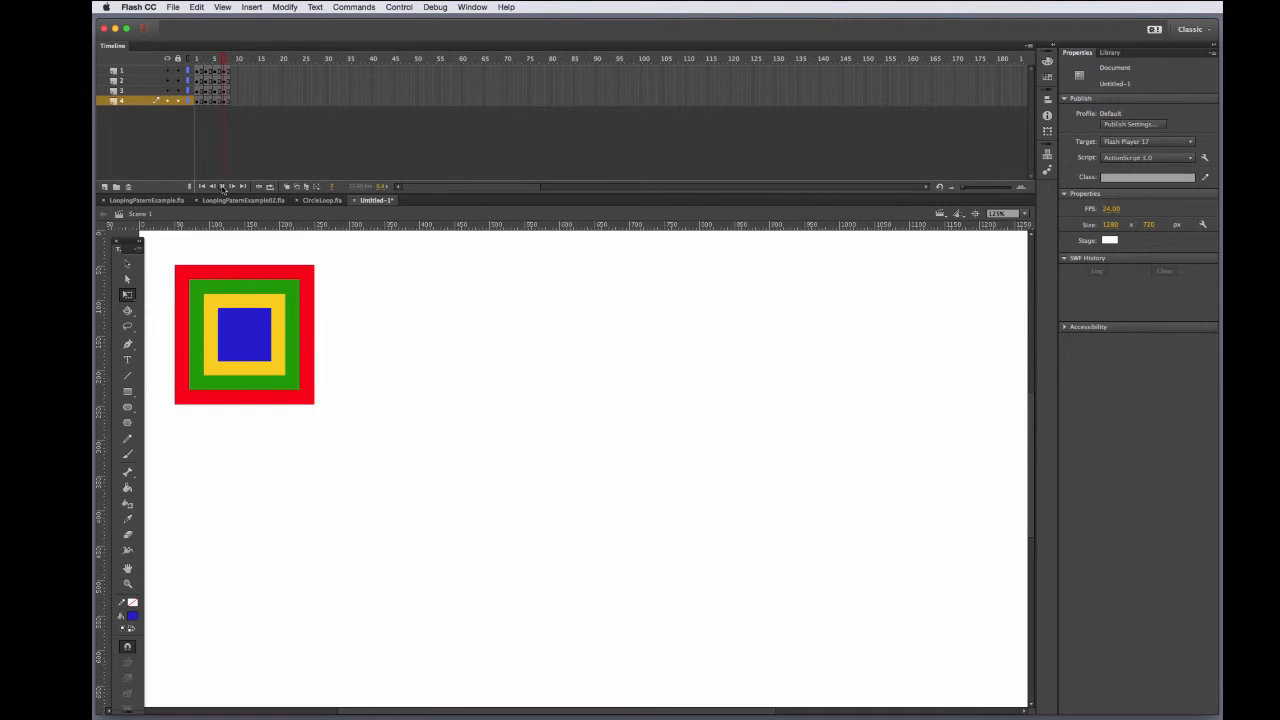
Sample the red and fill the second-largest square with it at frame 3, the third-largest at frame 5 and the innermost at frame 7
{"action": "left_click", "coordinate": [205, 59]}
{"action": "left_click", "coordinate": [127, 521]}
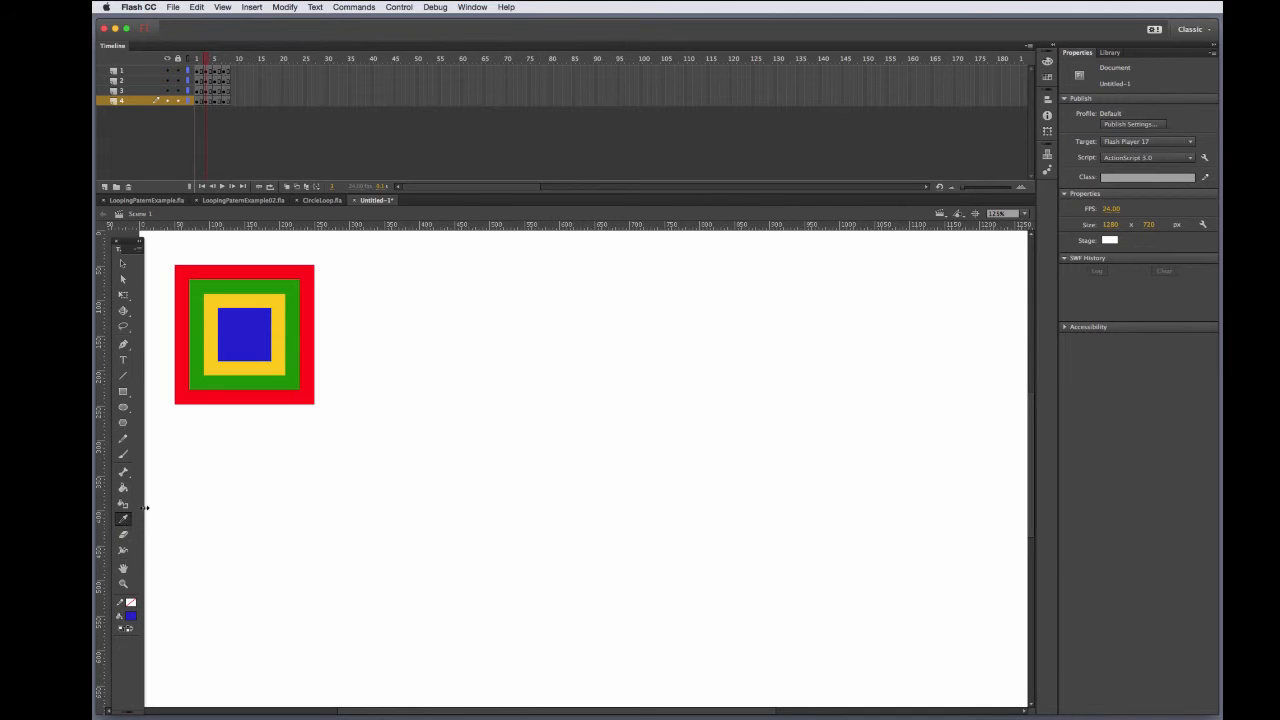
{"action": "left_click", "coordinate": [258, 397]}
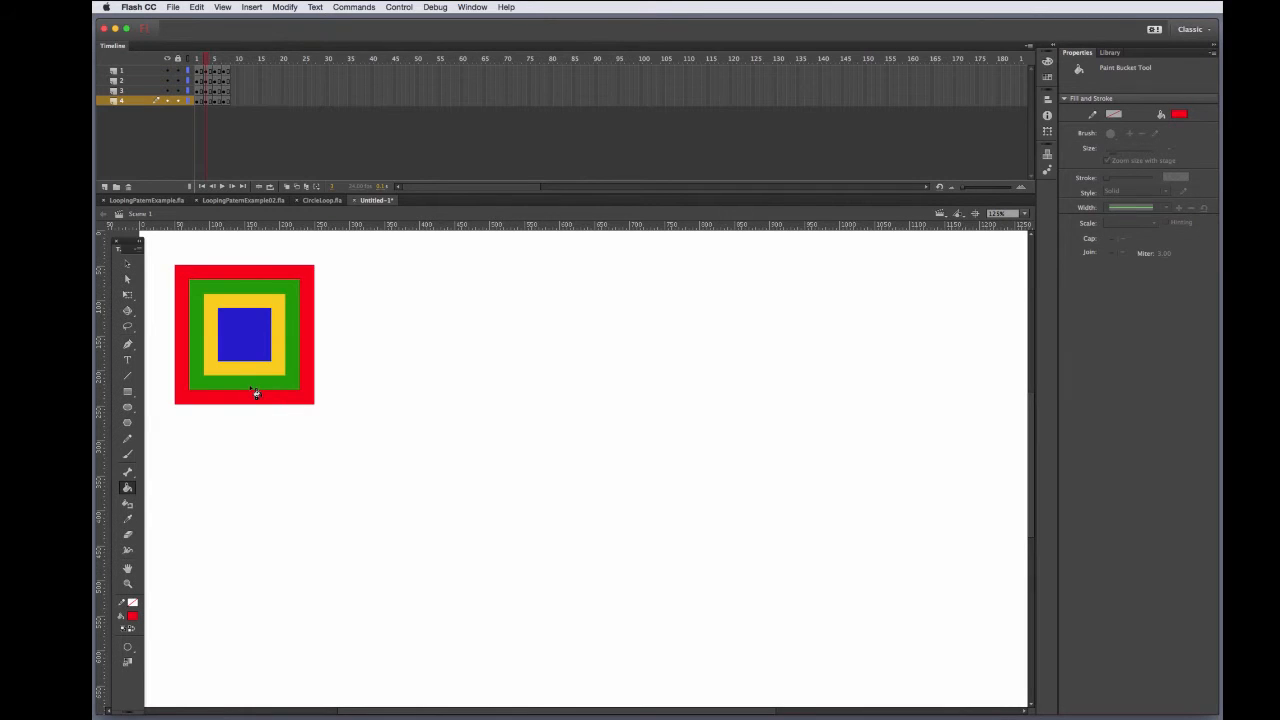
{"action": "left_click", "coordinate": [256, 392]}
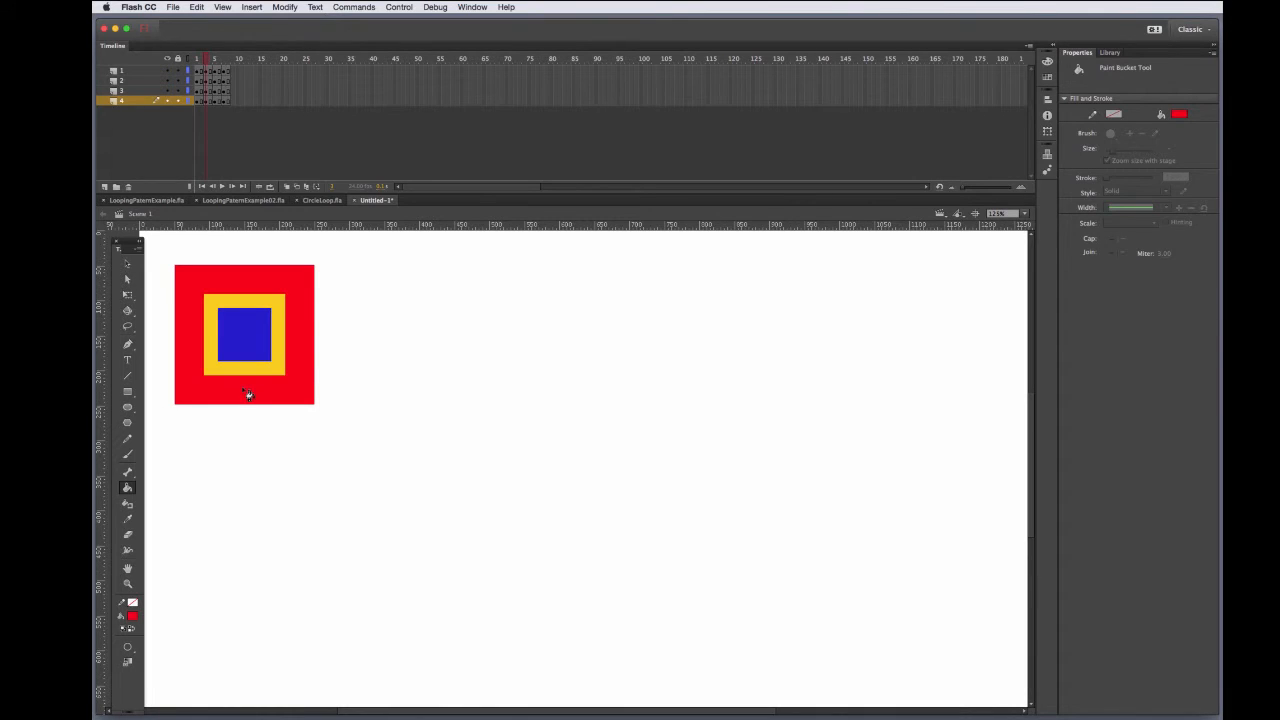
{"action": "key", "text": "period"}
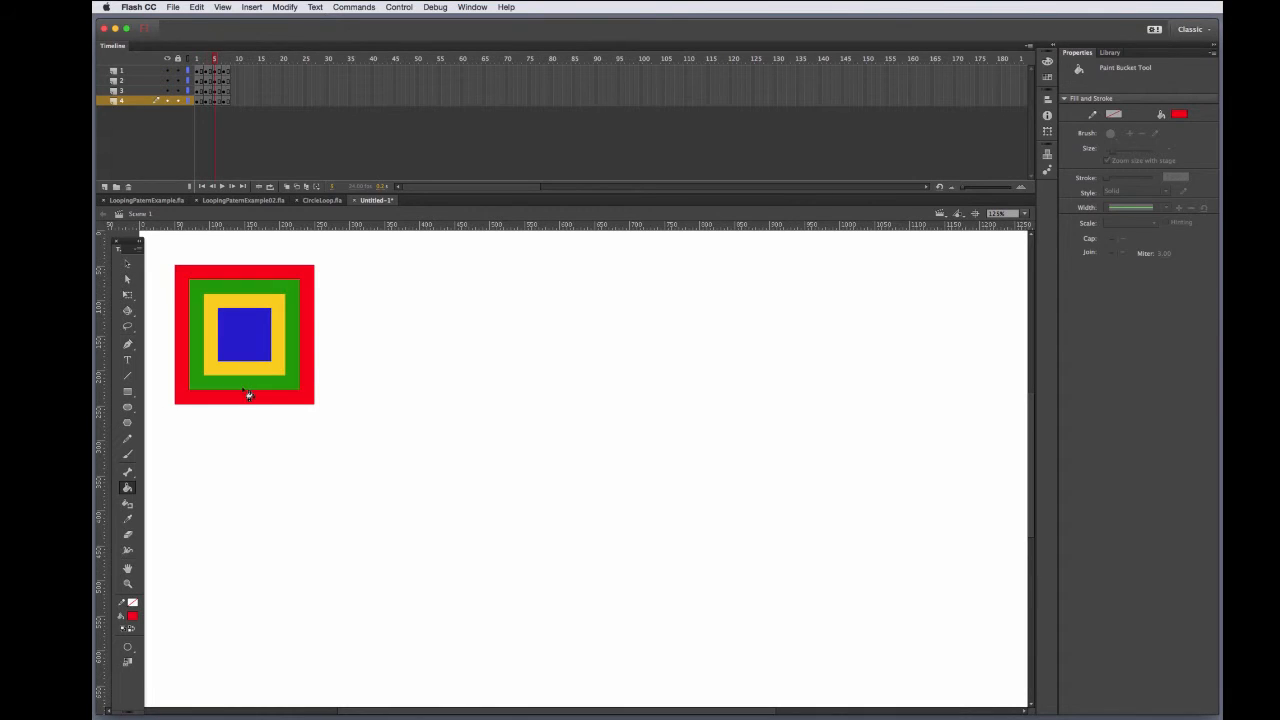
{"action": "left_click", "coordinate": [250, 377]}
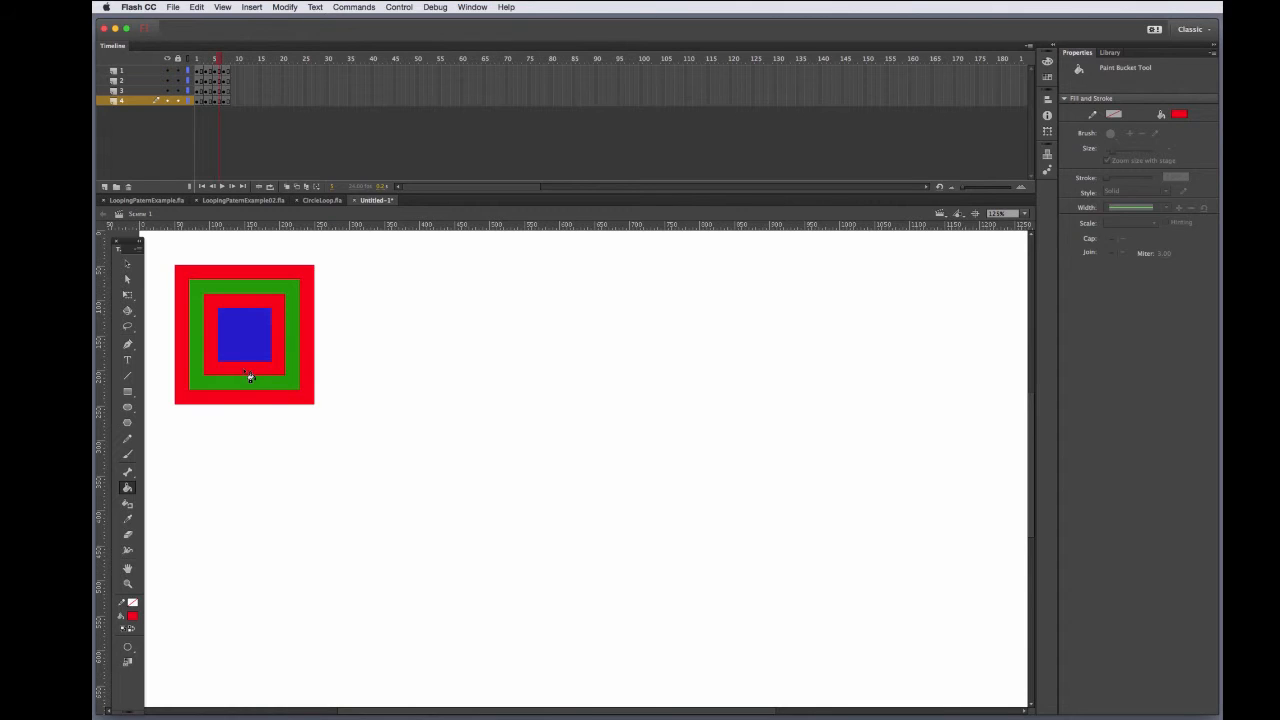
{"action": "key", "text": "period"}
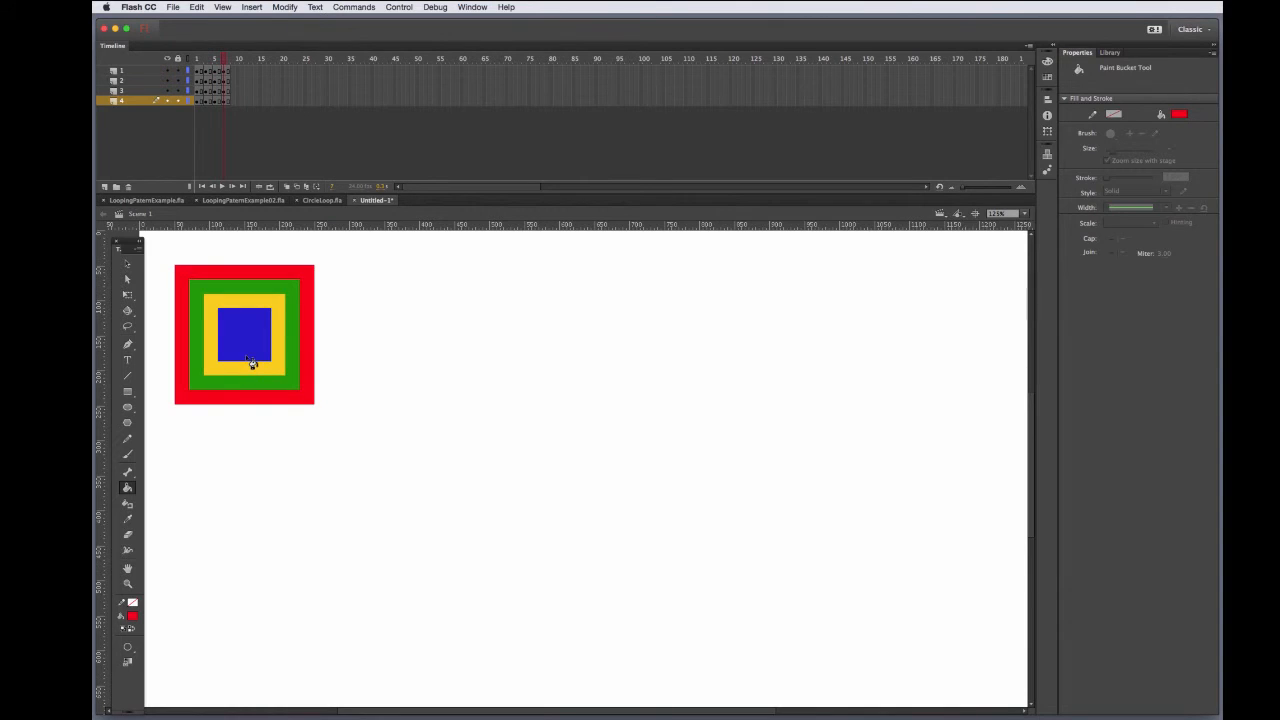
{"action": "left_click", "coordinate": [250, 359]}
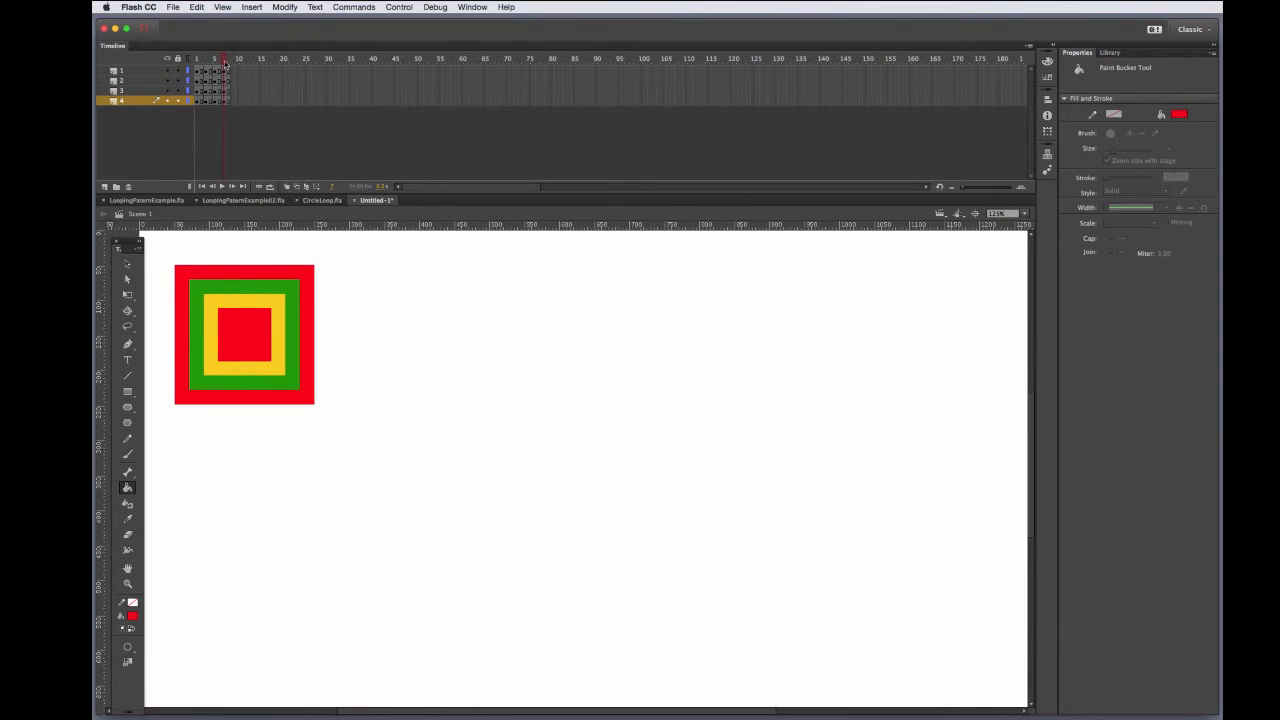
Sample the blue and fill the outermost square with it at frame 3, the second-largest at frame 5 and the third-largest at frame 7
{"action": "left_click", "coordinate": [190, 58]}
{"action": "left_click_drag", "start_coordinate": [190, 58], "coordinate": [207, 58]}
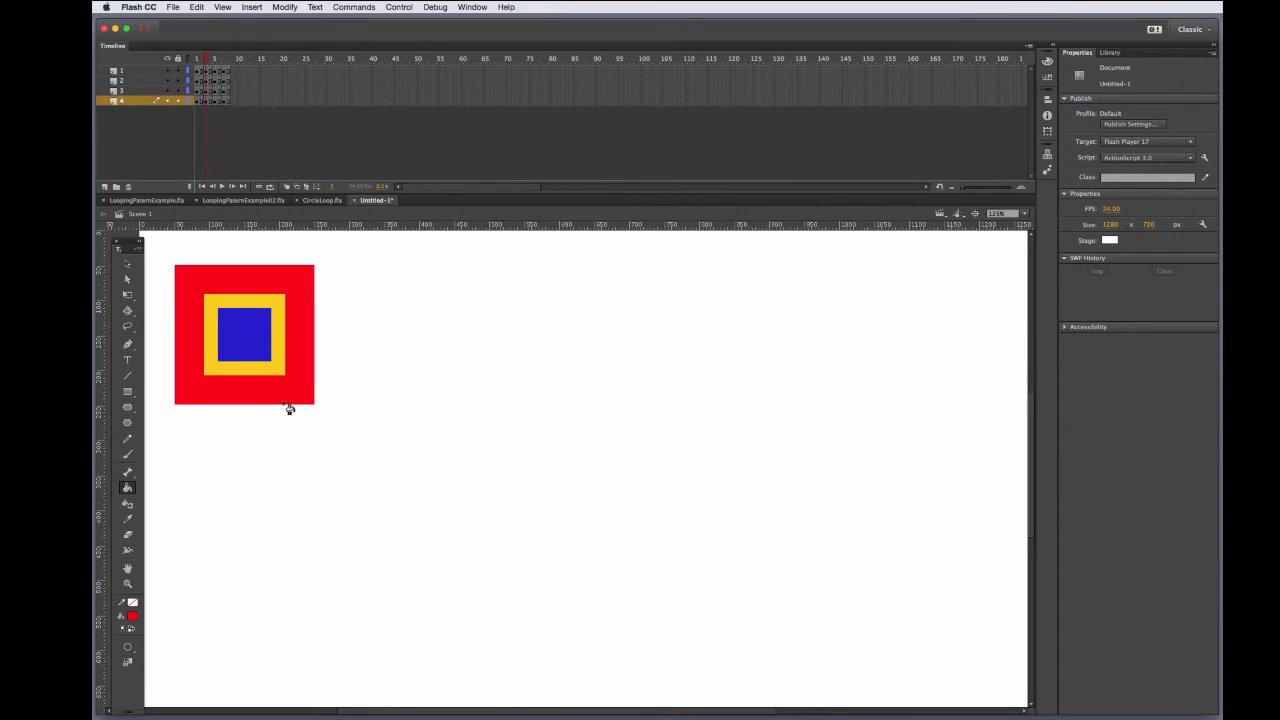
{"action": "key", "text": "i"}
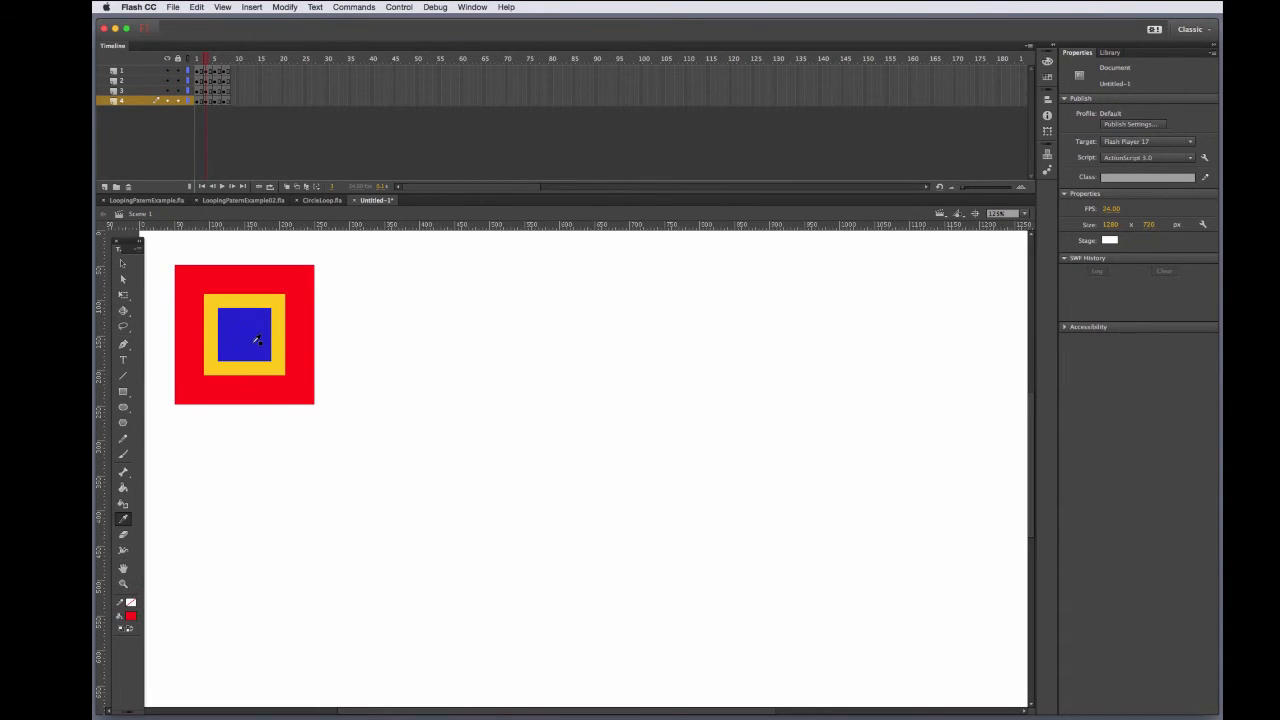
{"action": "left_click", "coordinate": [258, 348]}
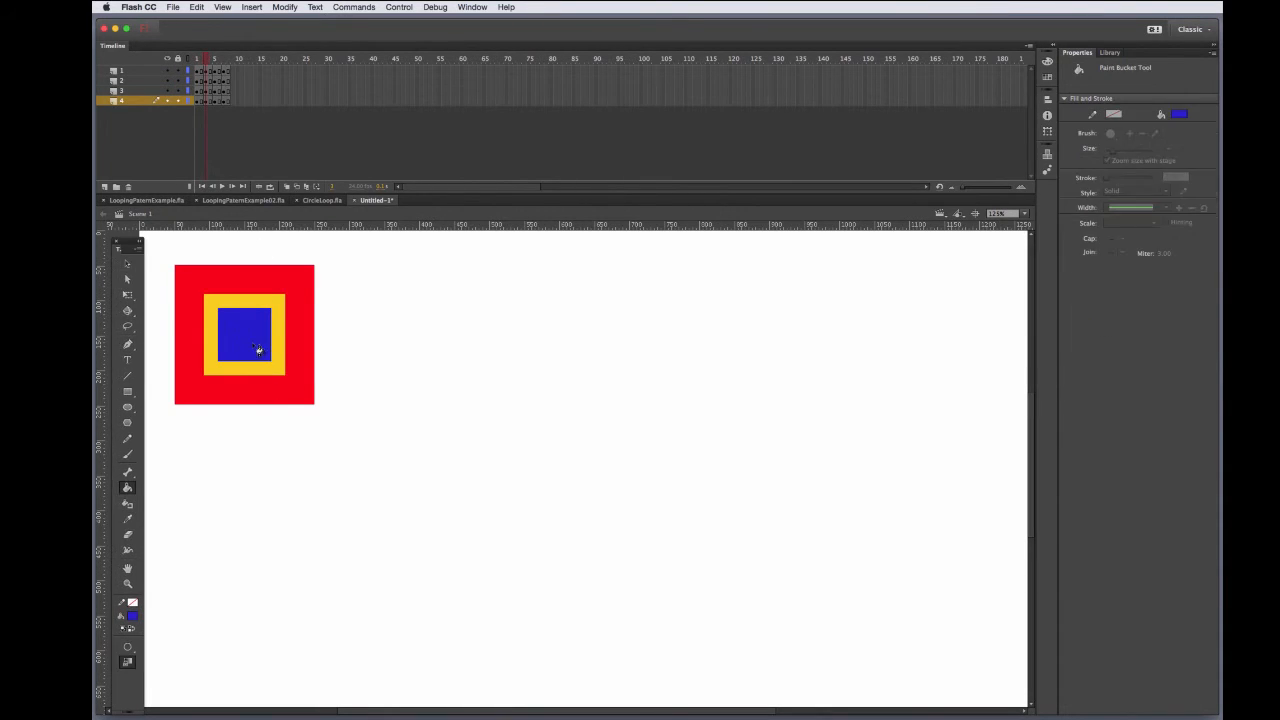
{"action": "left_click", "coordinate": [281, 407]}
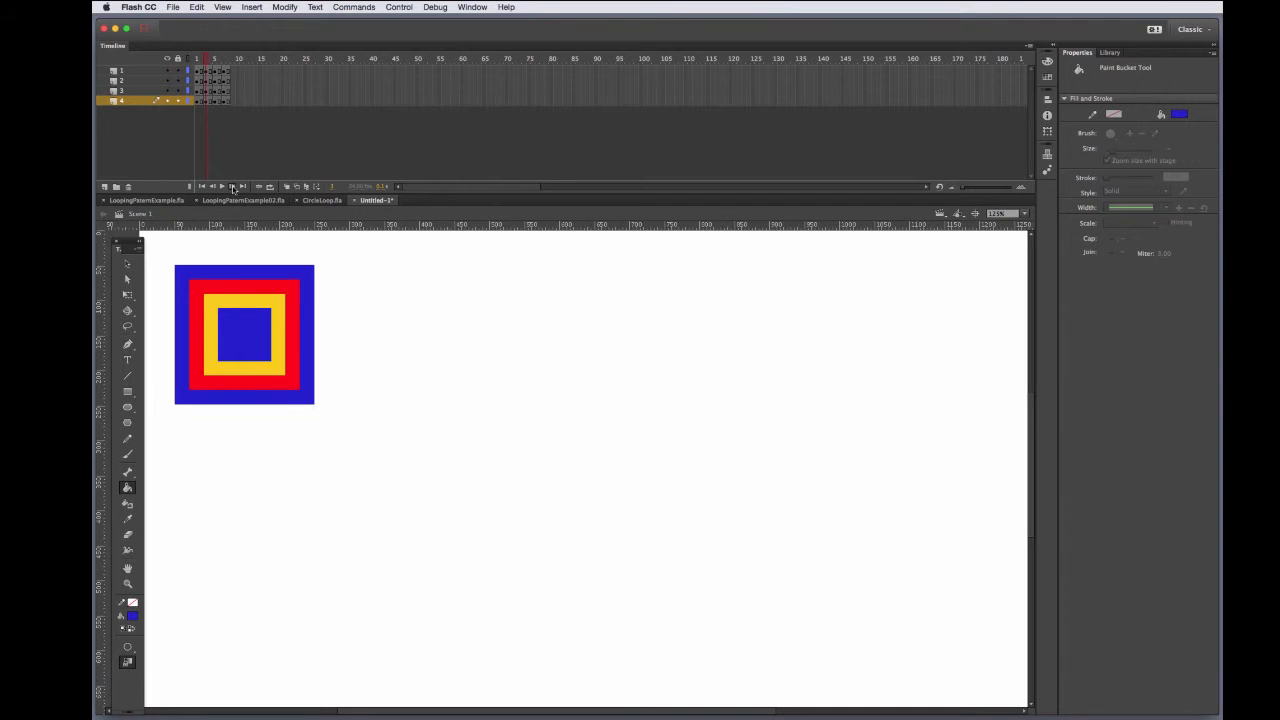
{"action": "left_click", "coordinate": [232, 187]}
{"action": "left_click", "coordinate": [232, 187]}
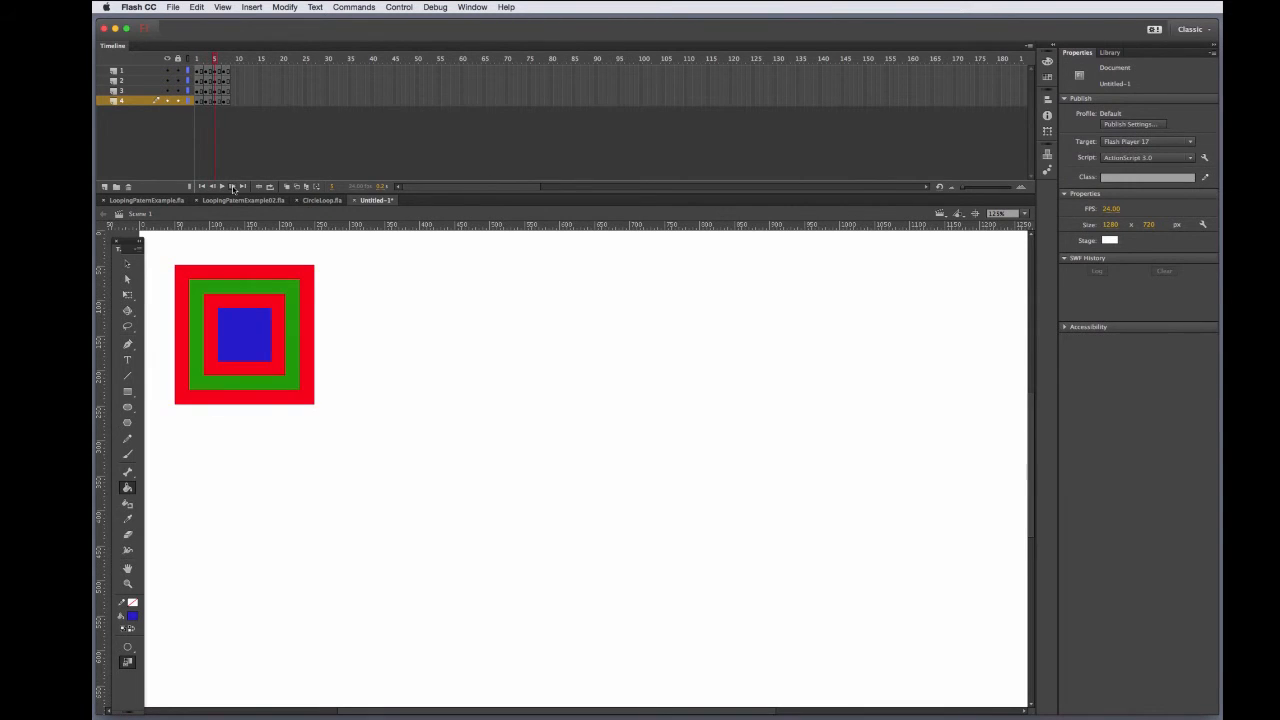
{"action": "left_click", "coordinate": [265, 387]}
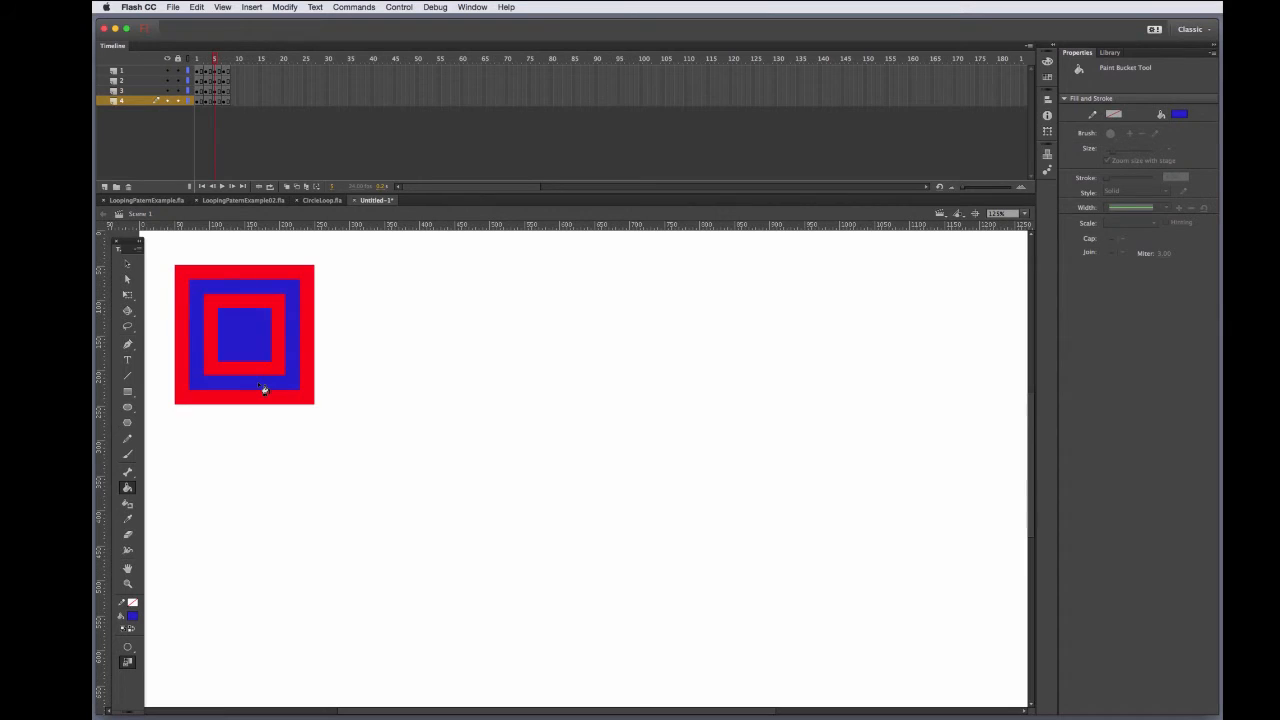
{"action": "key", "text": "period"}
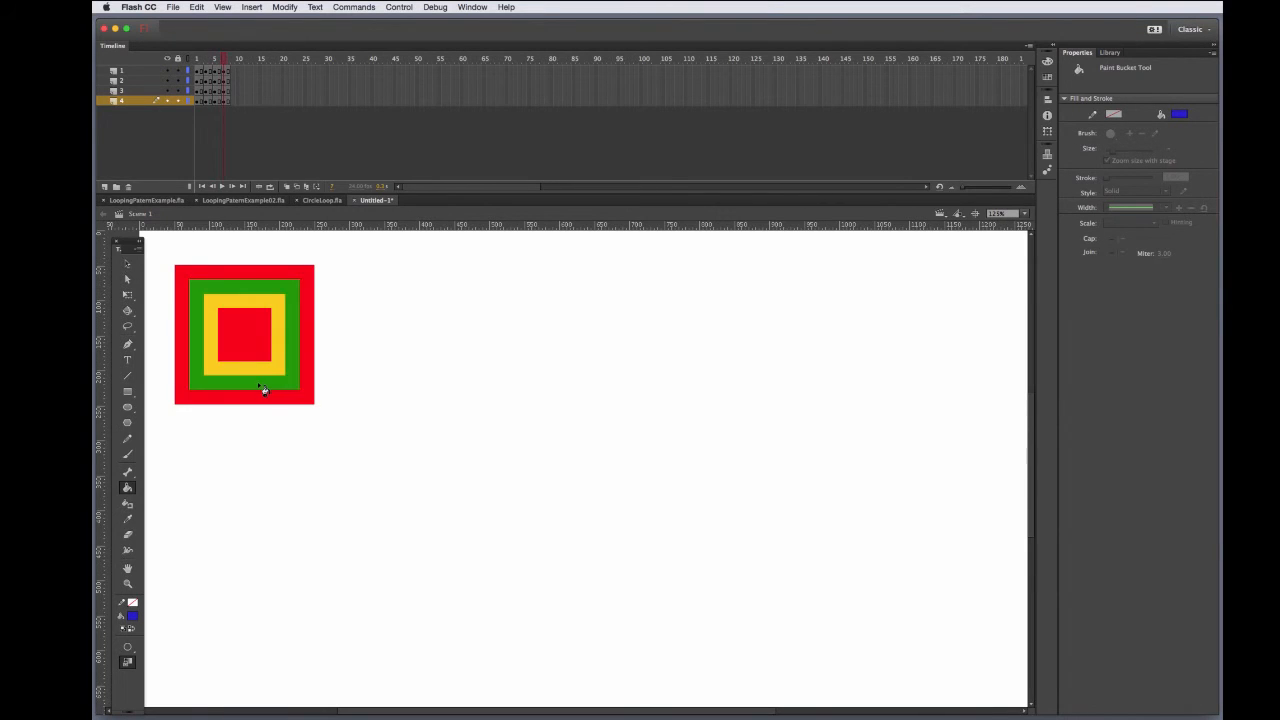
{"action": "left_click", "coordinate": [256, 369]}
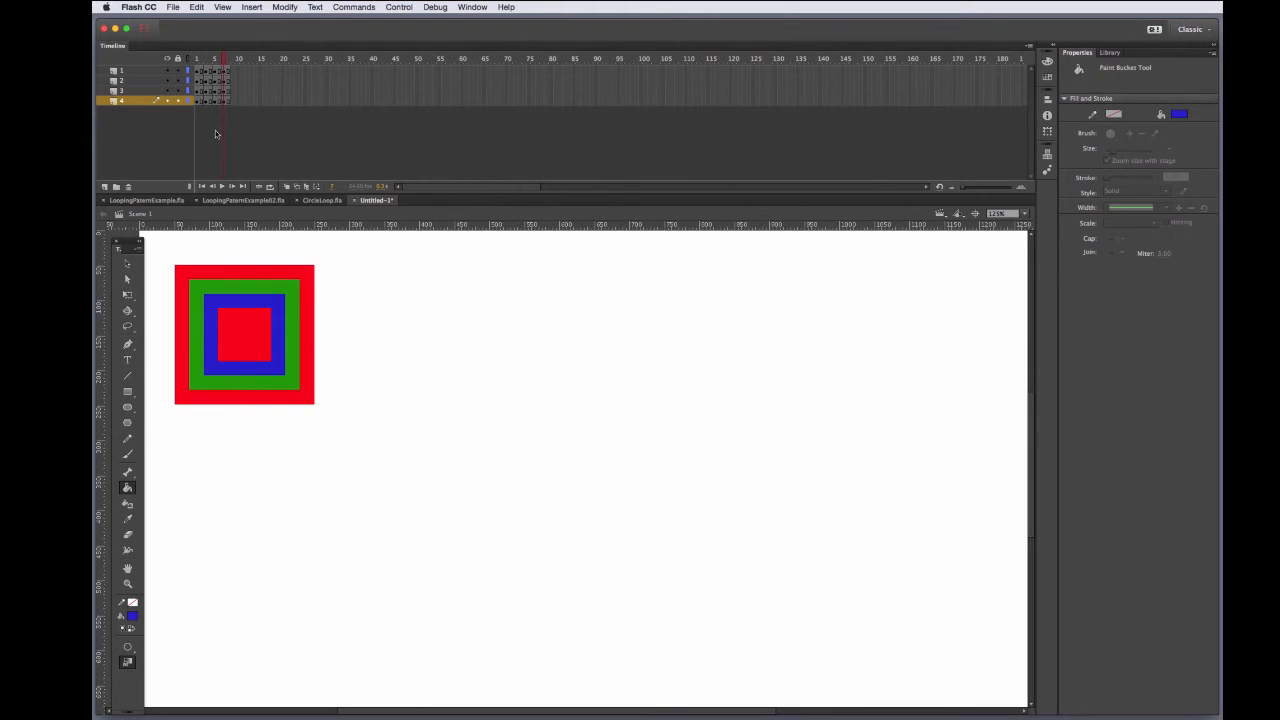
Sample the green from frame 1 and fill the third-largest square at frame 3, the innermost at frame 5 and the outermost at frame 7
{"action": "mouse_move", "coordinate": [223, 62]}
{"action": "left_mouse_down"}
{"action": "mouse_move", "coordinate": [185, 66]}
{"action": "mouse_move", "coordinate": [198, 66]}
{"action": "left_mouse_up"}
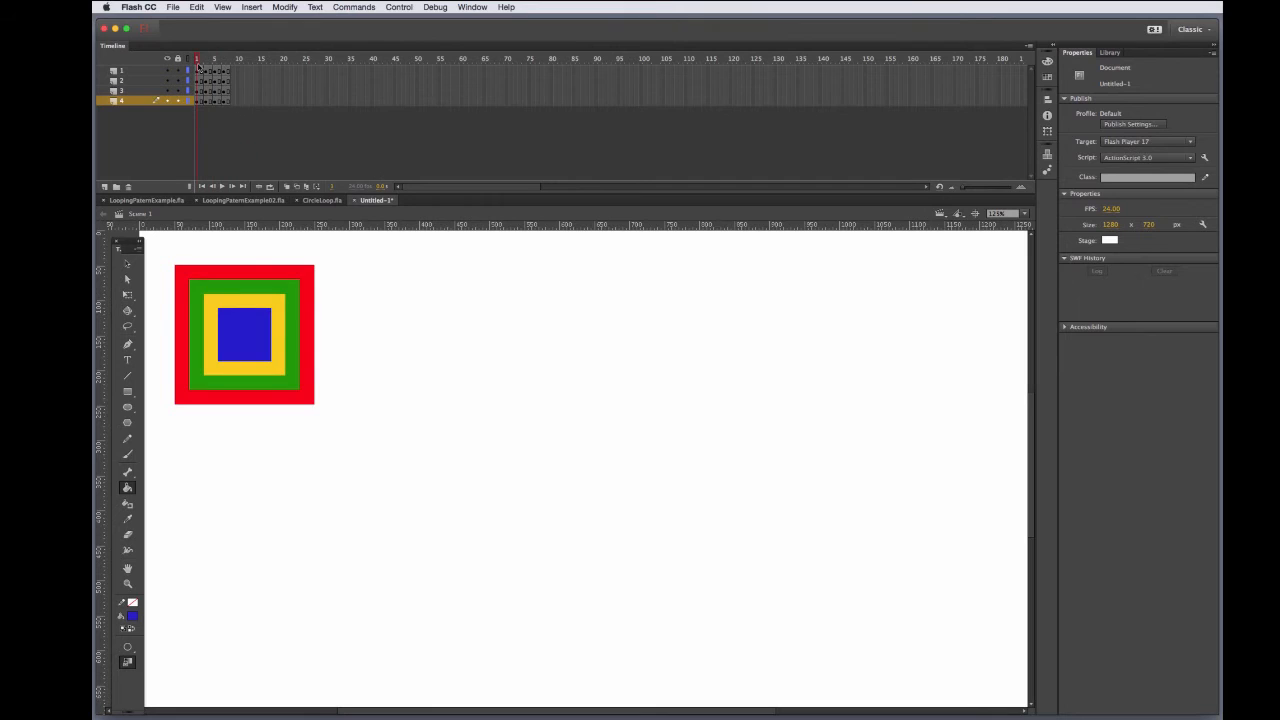
{"action": "key", "text": "i"}
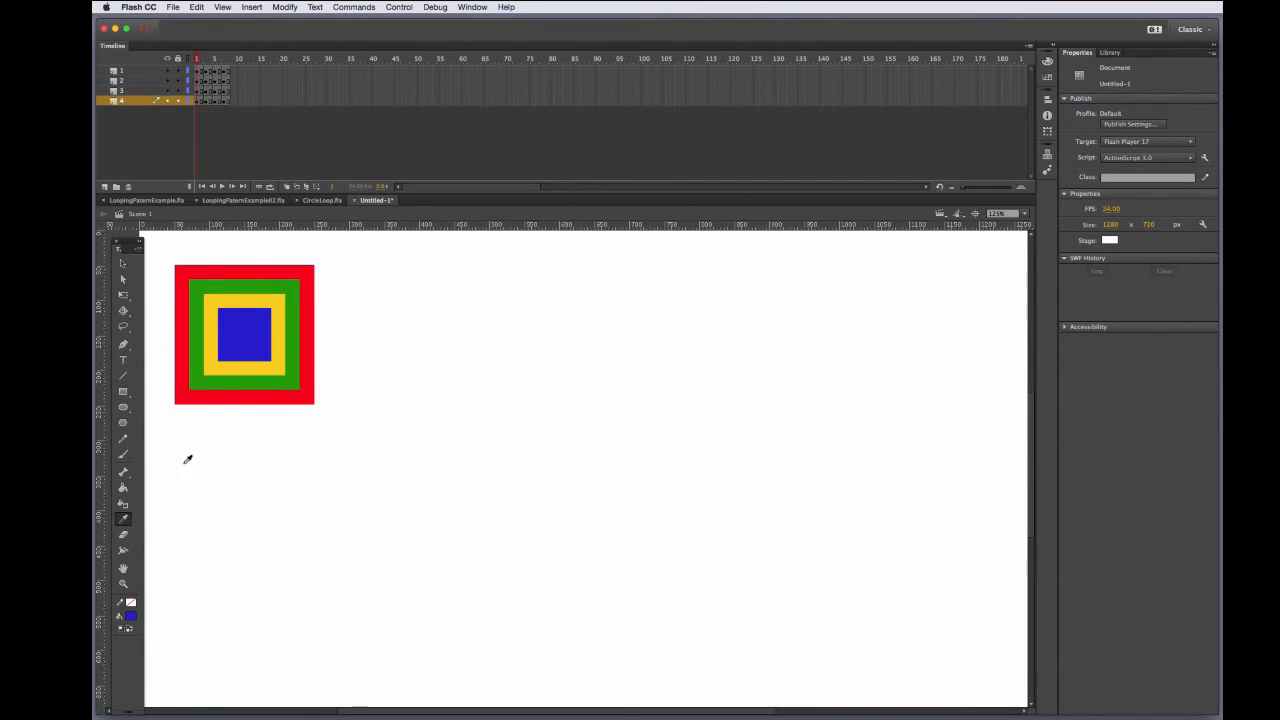
{"action": "left_click", "coordinate": [246, 383]}
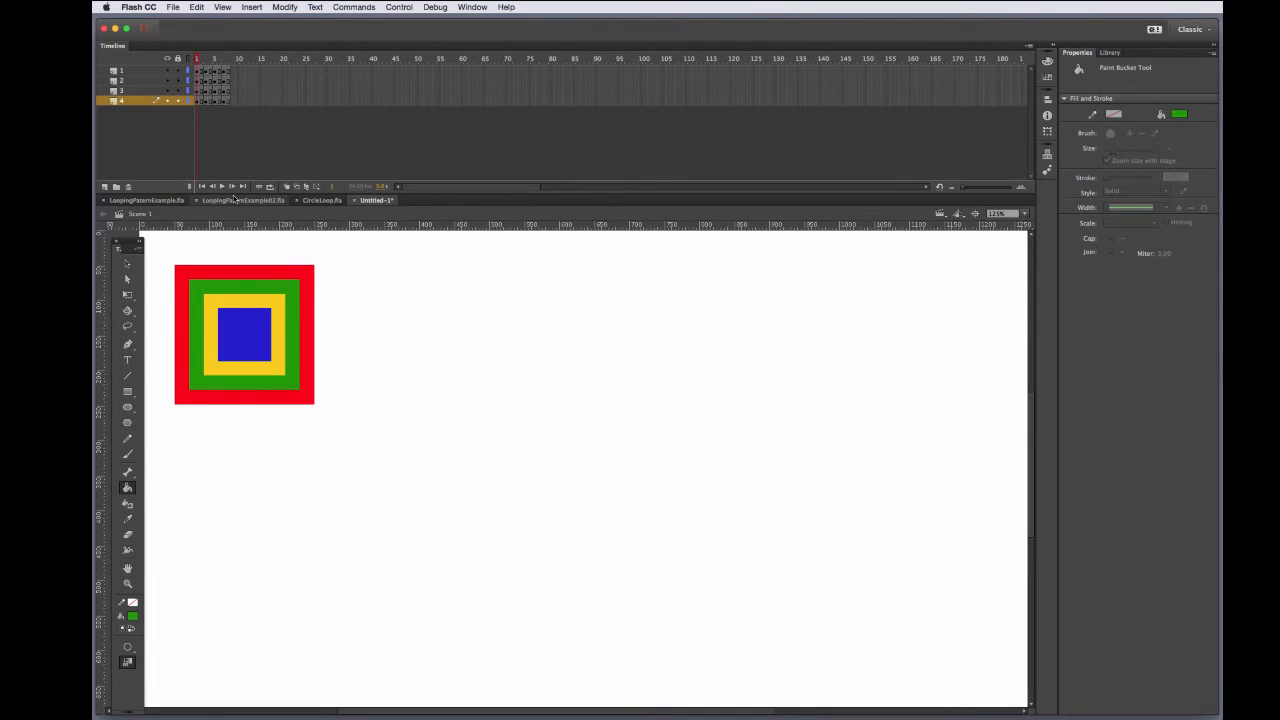
{"action": "key", "text": "period"}
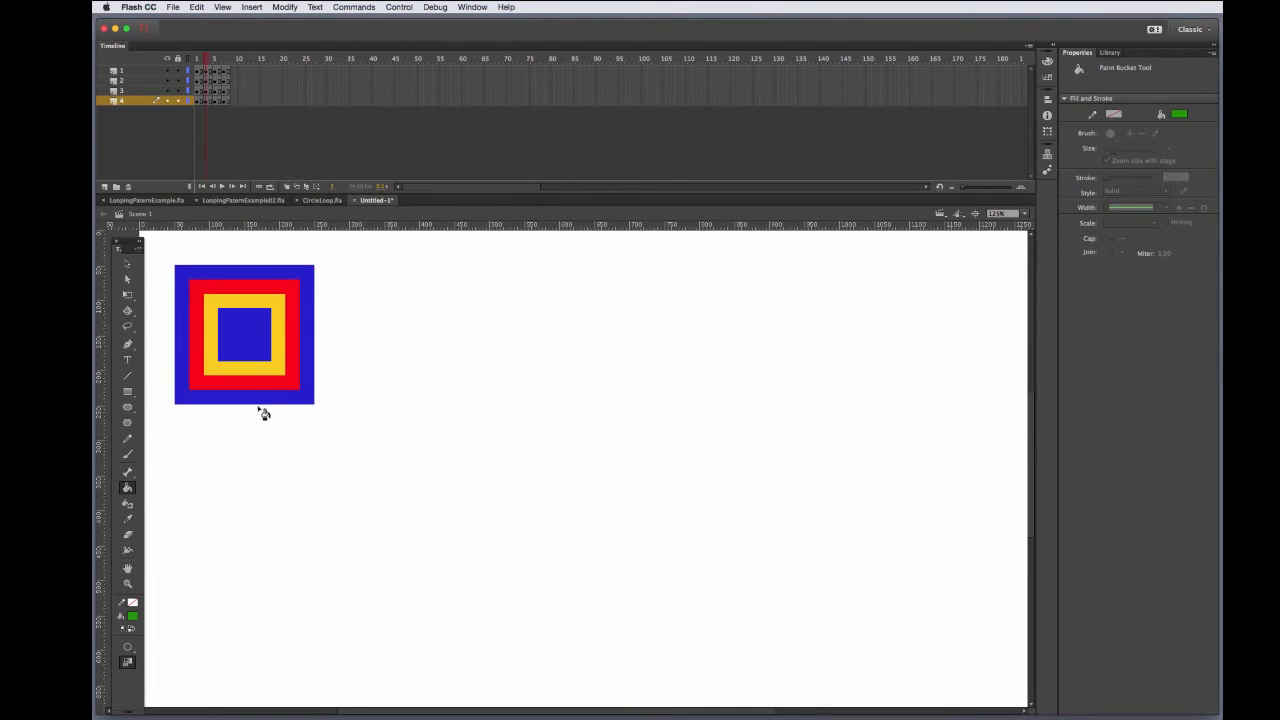
{"action": "key", "text": "comma"}
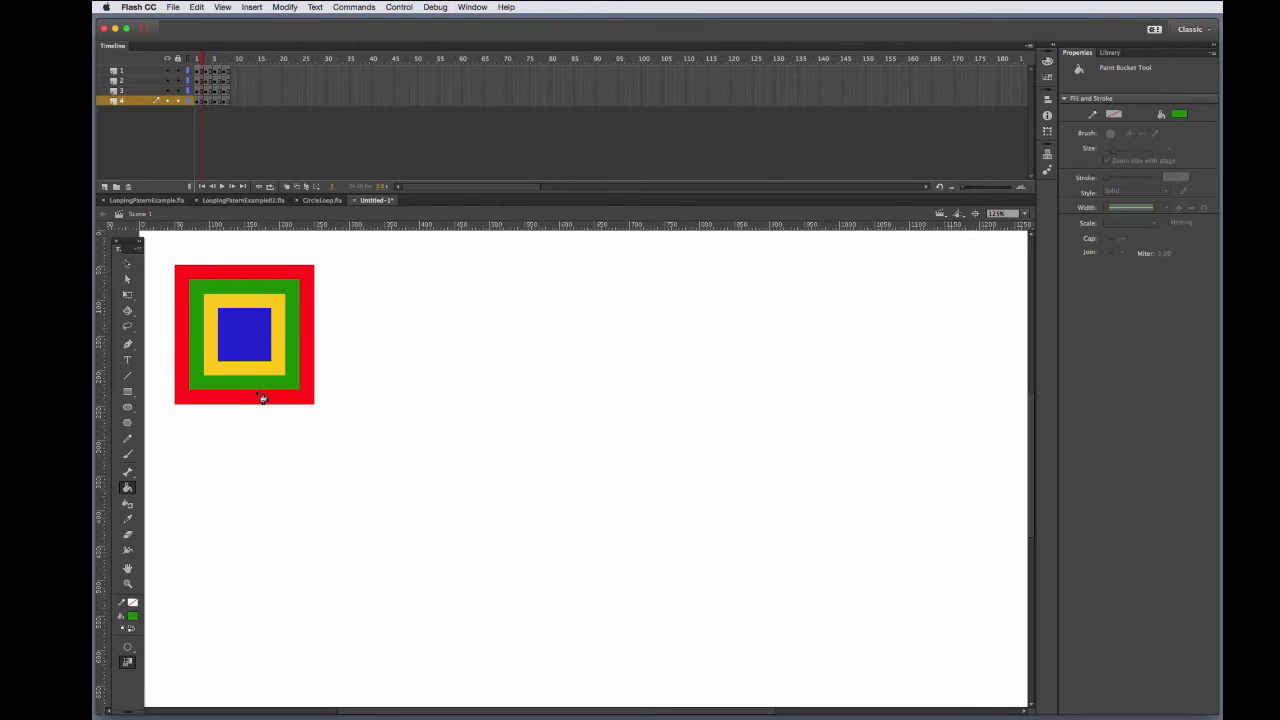
{"action": "key", "text": "period"}
{"action": "left_click", "coordinate": [258, 373]}
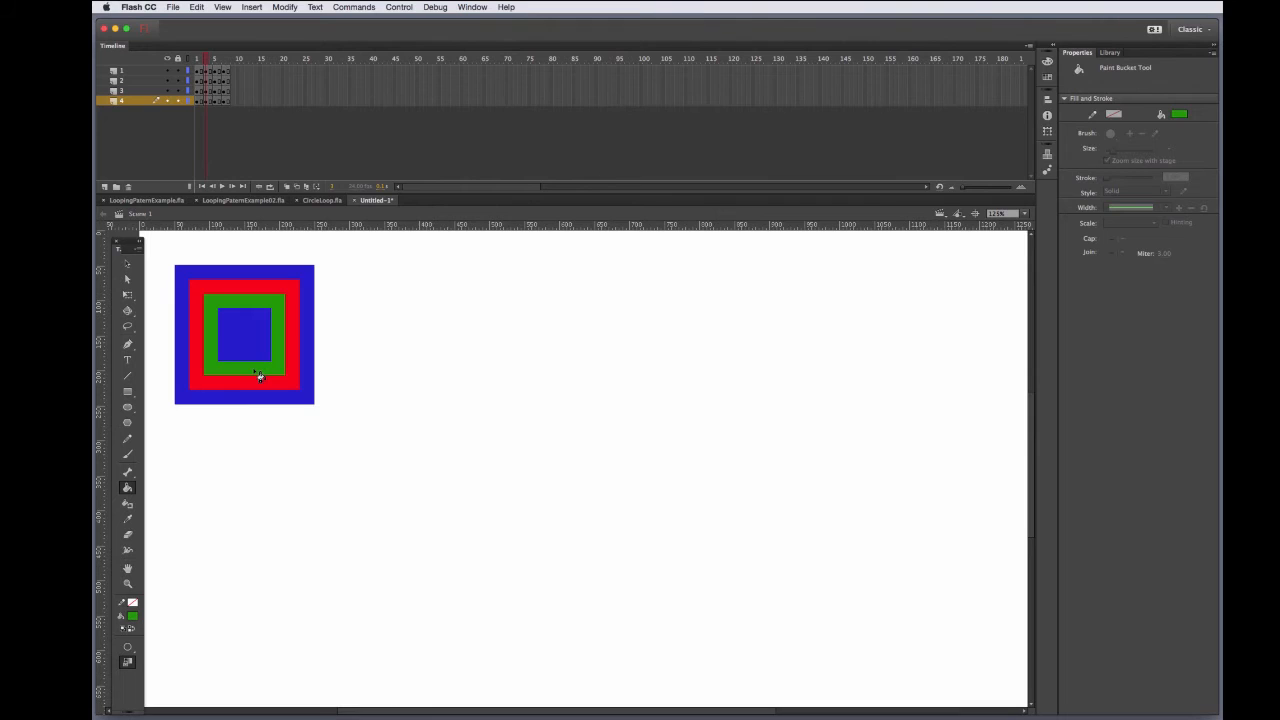
{"action": "key", "text": "period"}
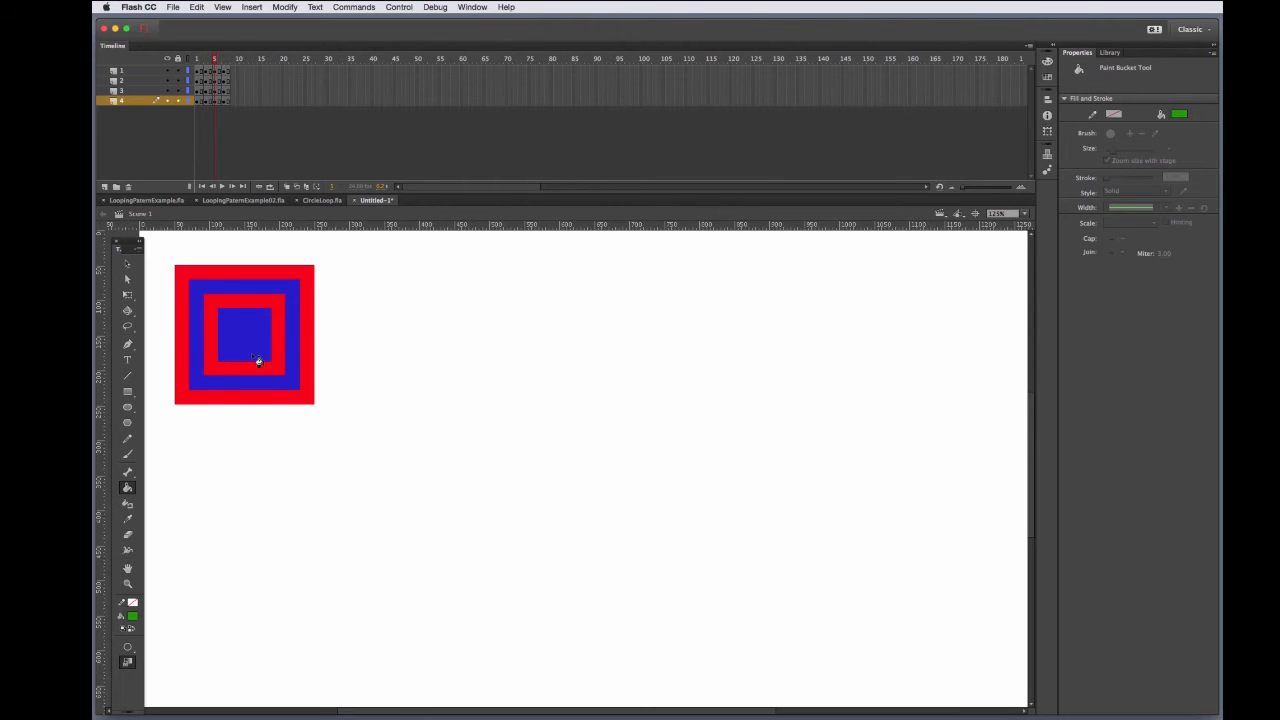
{"action": "left_click", "coordinate": [258, 361]}
{"action": "key", "text": "period"}
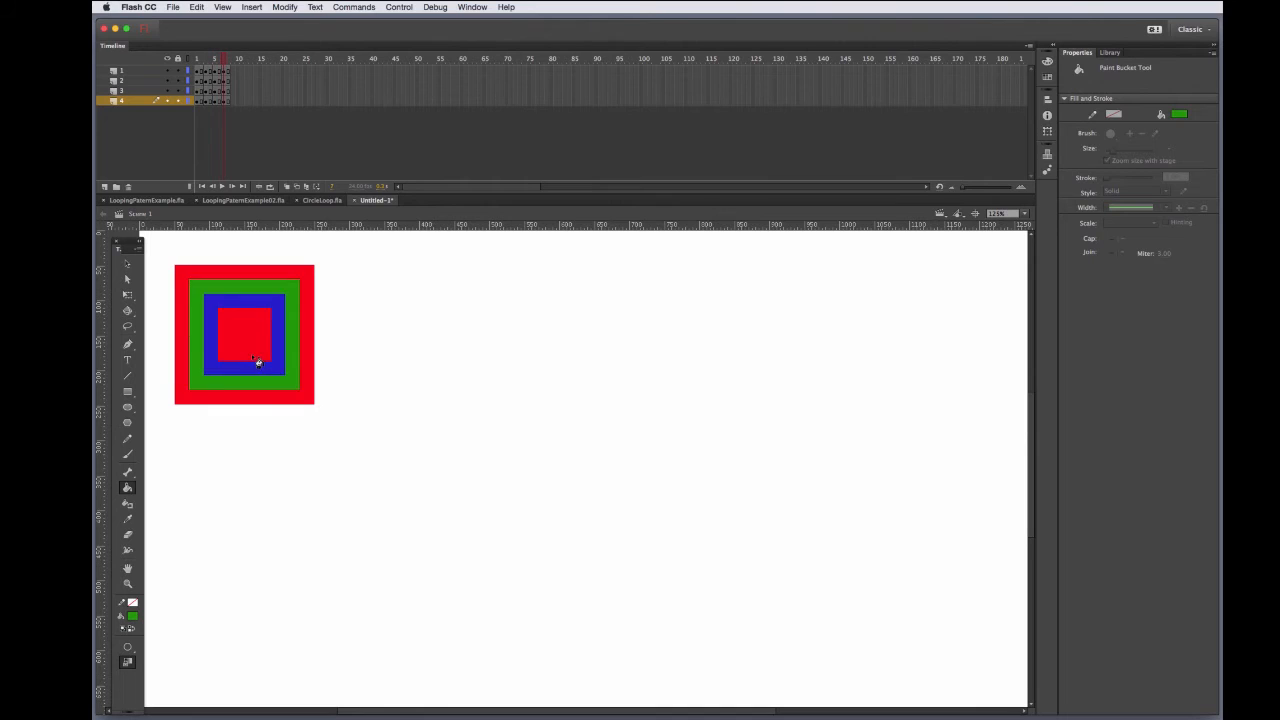
{"action": "left_click", "coordinate": [263, 404]}
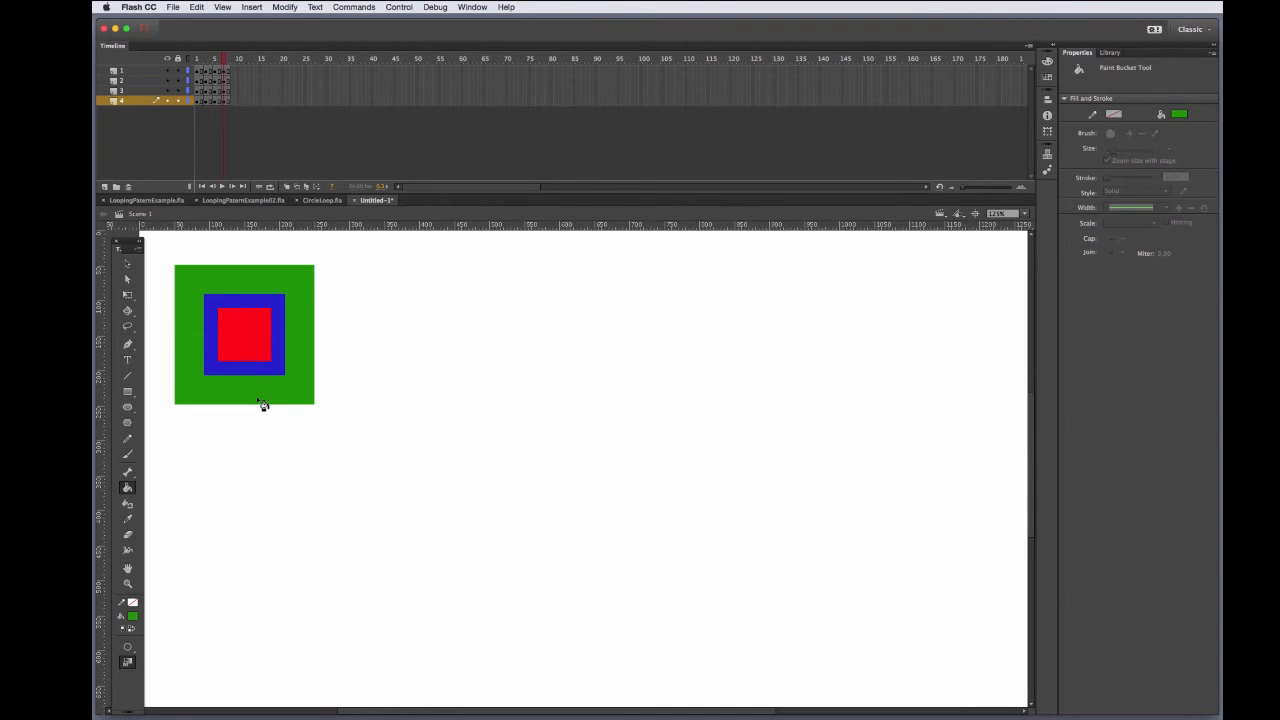
Sample the yellow from the first pattern and fill the innermost square at frame 3, the outermost at frame 5 and the second-largest at frame 7
{"action": "key", "text": "comma"}
{"action": "key", "text": "comma"}
{"action": "key", "text": "comma"}
{"action": "key", "text": "comma"}
{"action": "key", "text": "comma"}
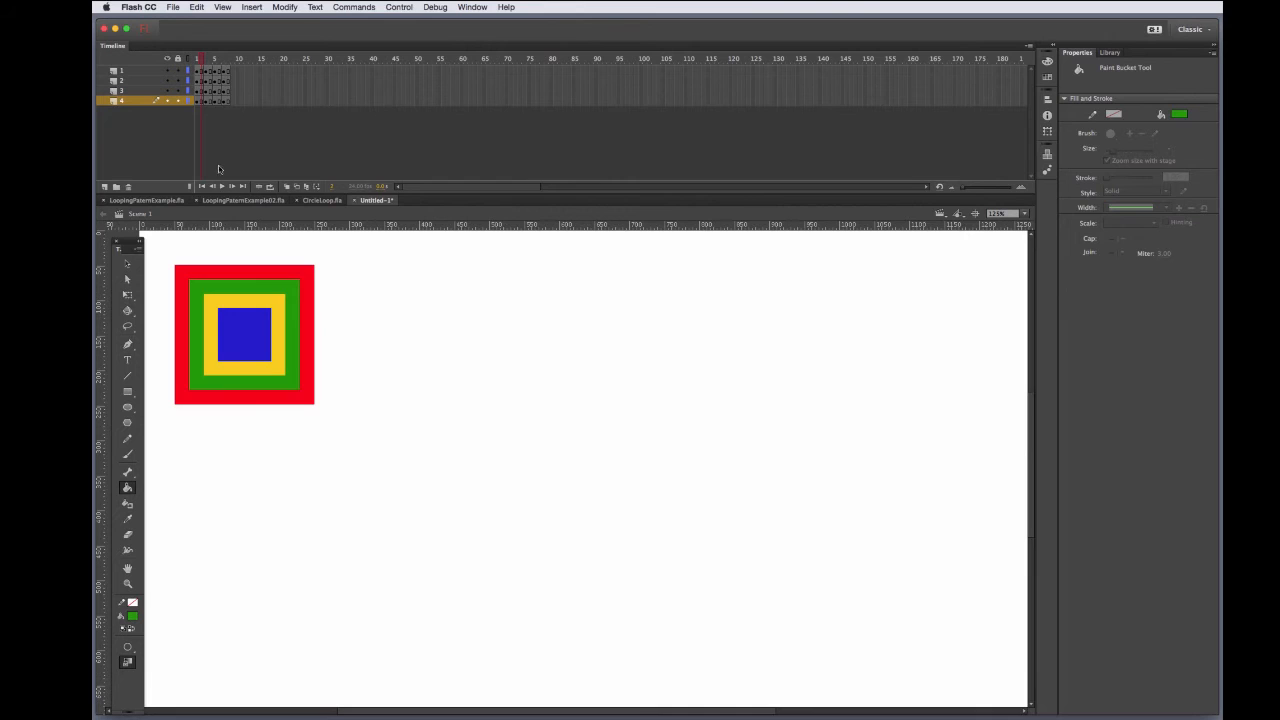
{"action": "key", "text": "i"}
{"action": "left_click", "coordinate": [258, 367]}
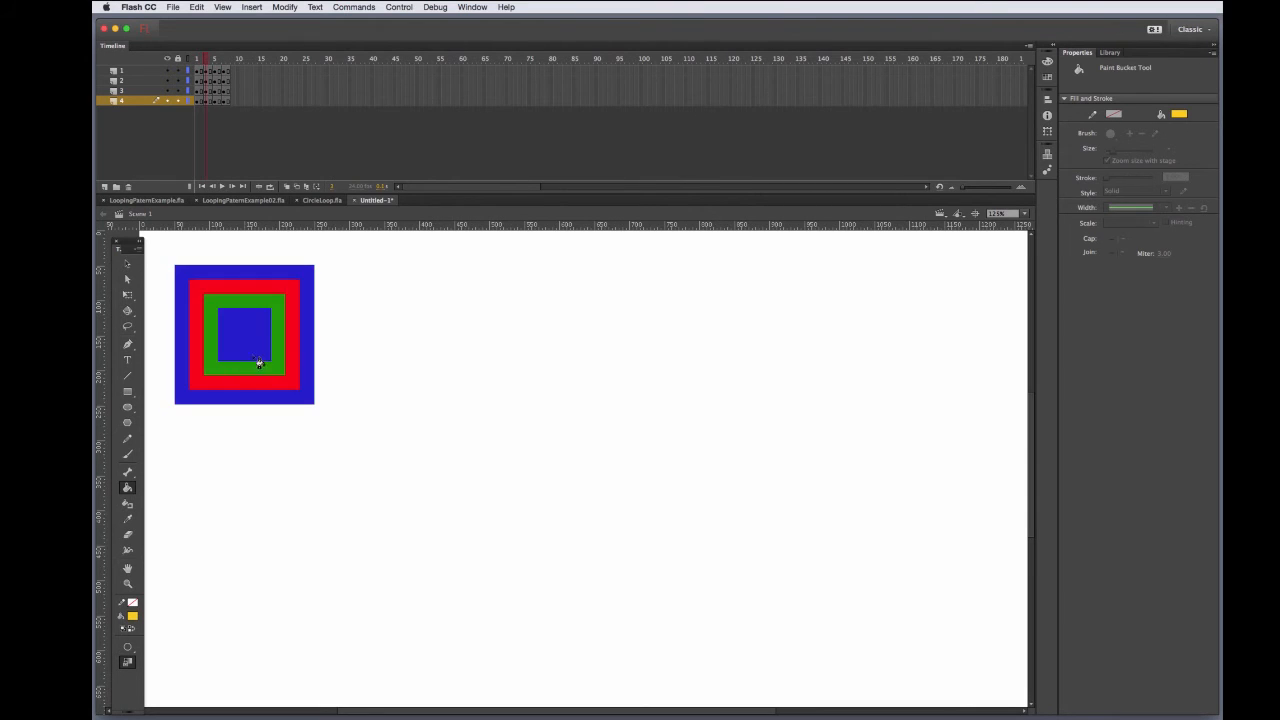
{"action": "left_click", "coordinate": [258, 356]}
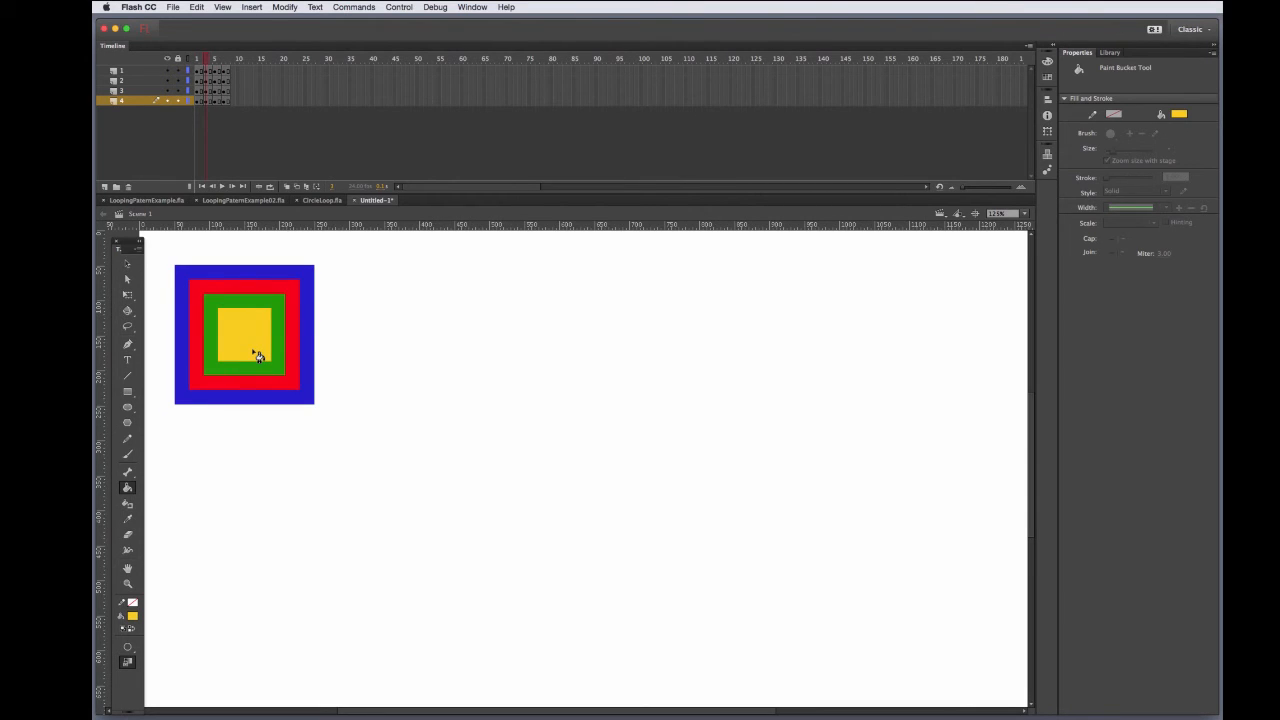
{"action": "key", "text": "period"}
{"action": "key", "text": "period"}
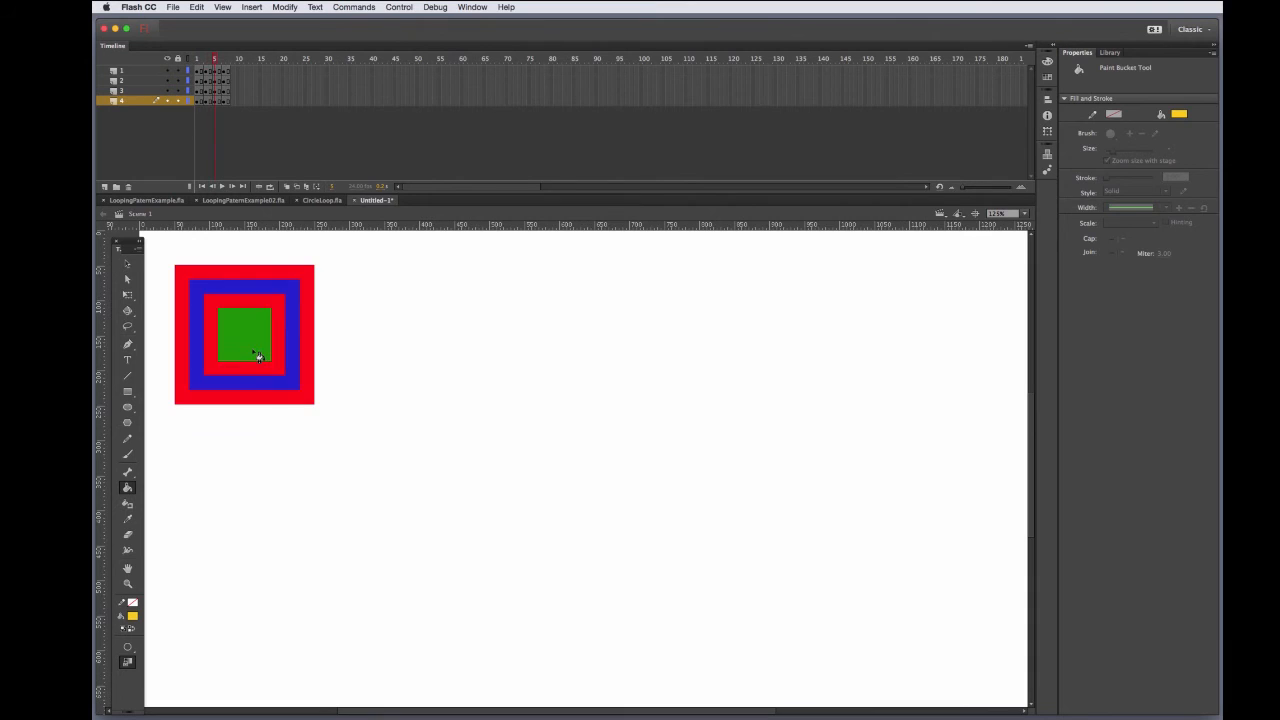
{"action": "left_click", "coordinate": [267, 401]}
{"action": "key", "text": "period"}
{"action": "key", "text": "period"}
{"action": "key", "text": "comma"}
{"action": "key", "text": "period"}
{"action": "left_click", "coordinate": [262, 388]}
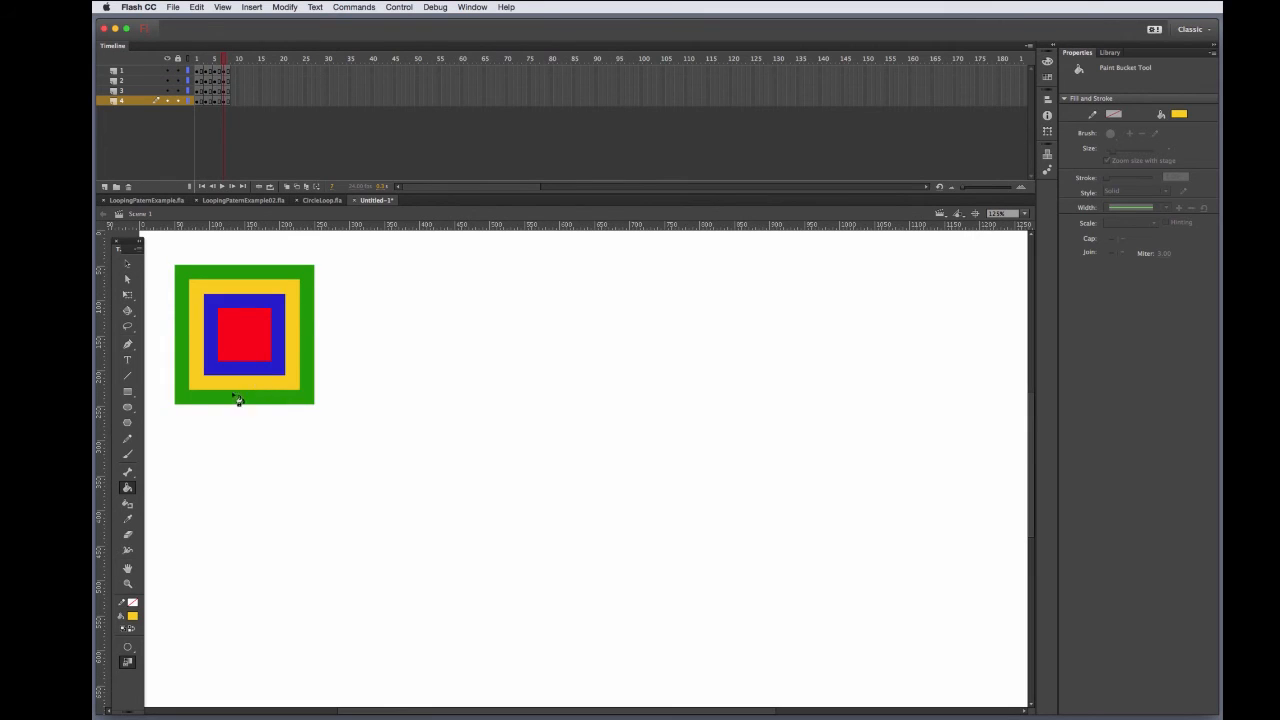
Turn on loop playback for the timeline and play the colour animation, stopping it after it has cycled
{"action": "left_click", "coordinate": [223, 188]}
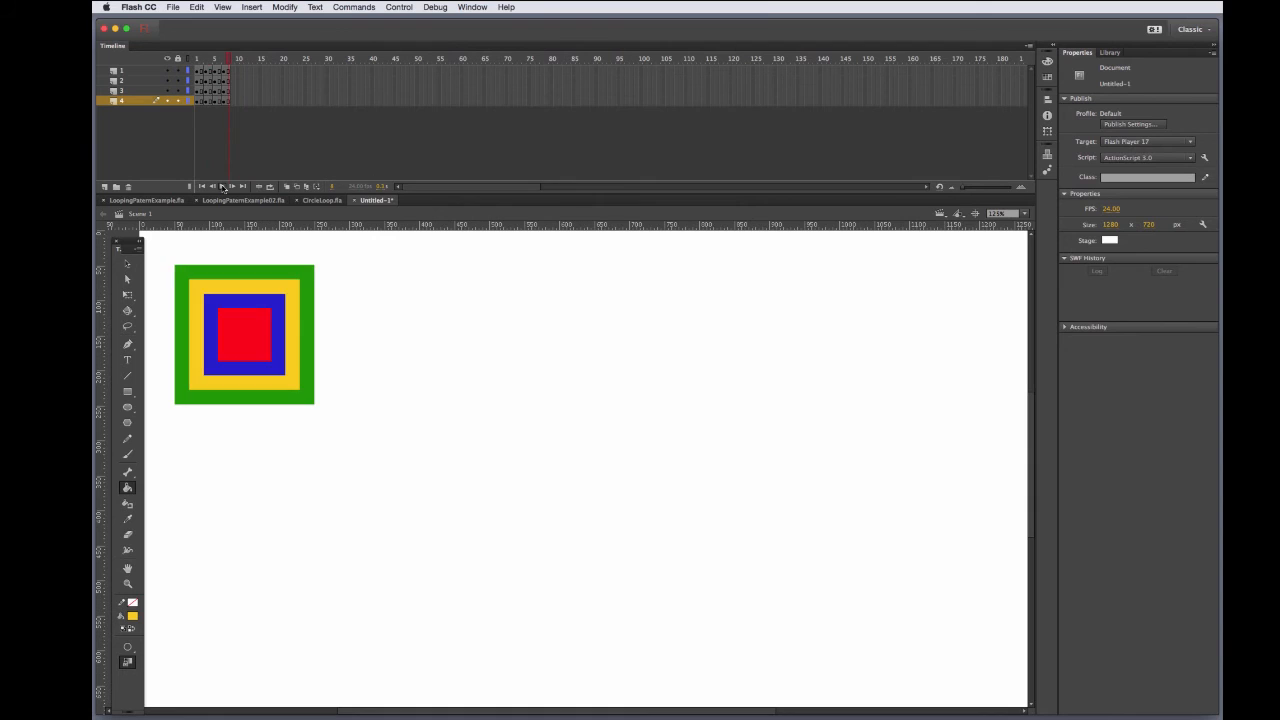
{"action": "left_click", "coordinate": [400, 9]}
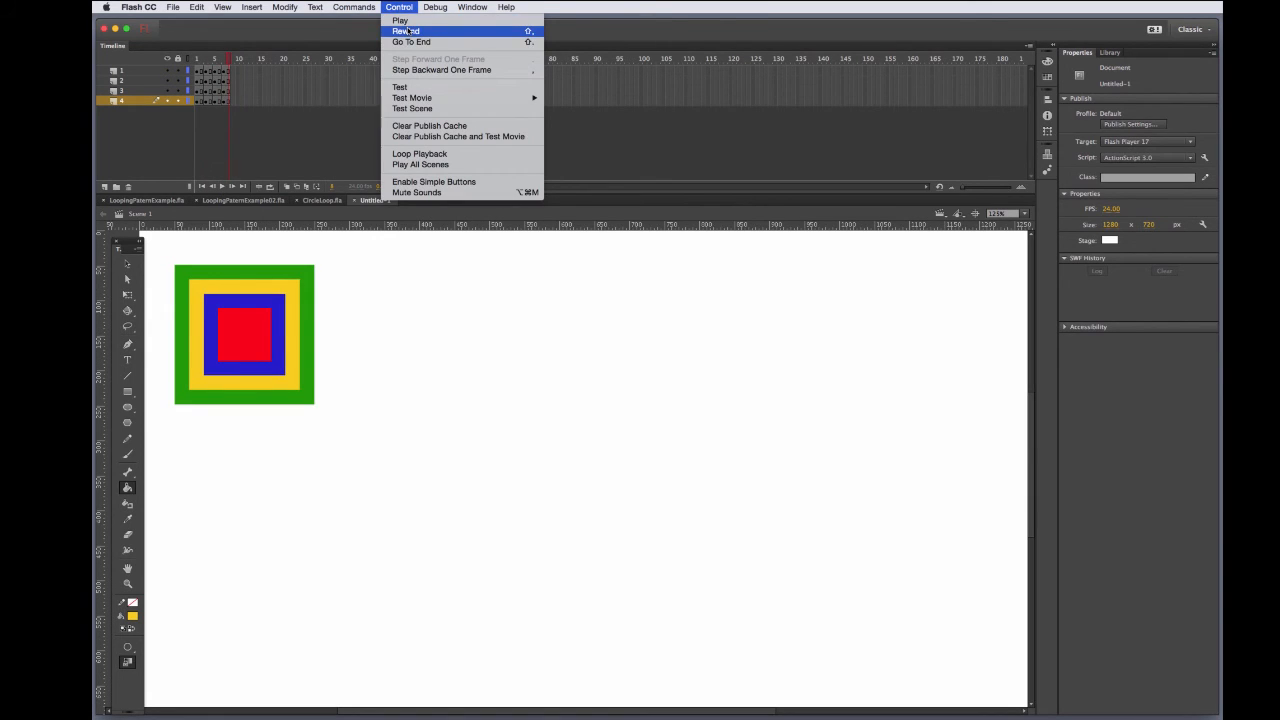
{"action": "left_click", "coordinate": [423, 156]}
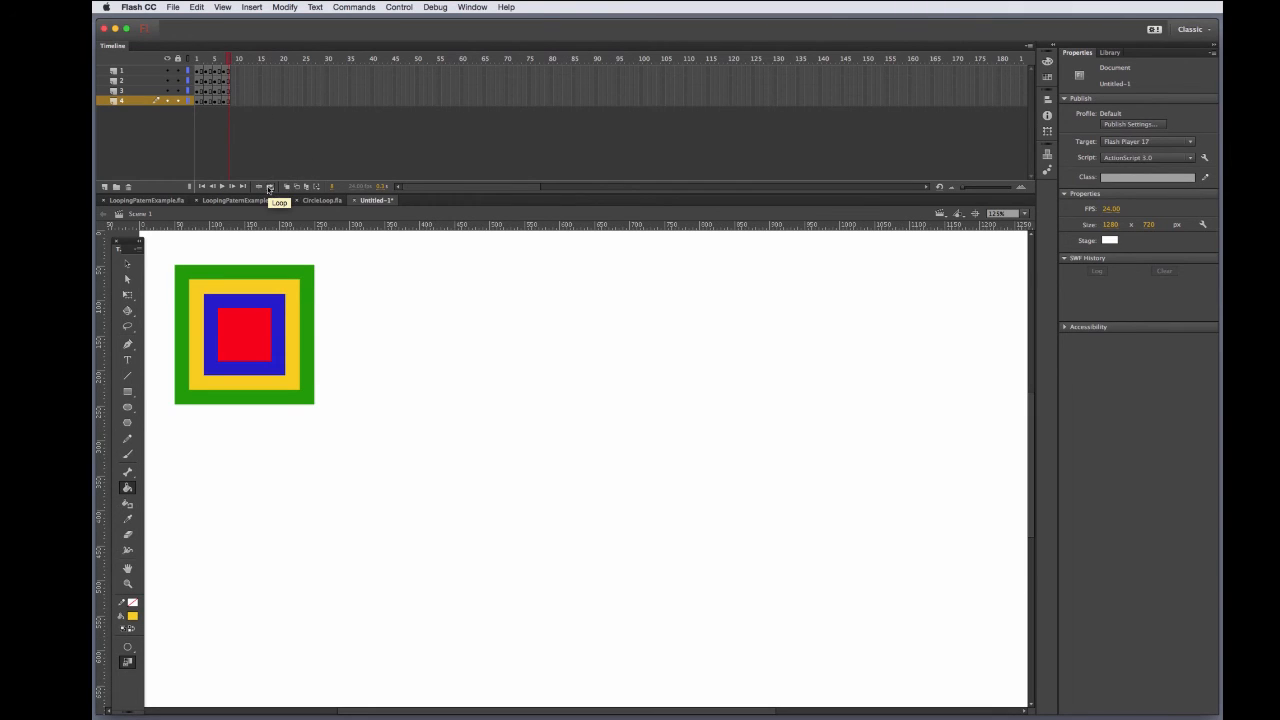
{"action": "left_click", "coordinate": [270, 188]}
{"action": "left_click", "coordinate": [270, 188]}
{"action": "left_click", "coordinate": [222, 187]}
{"action": "left_click", "coordinate": [222, 187]}
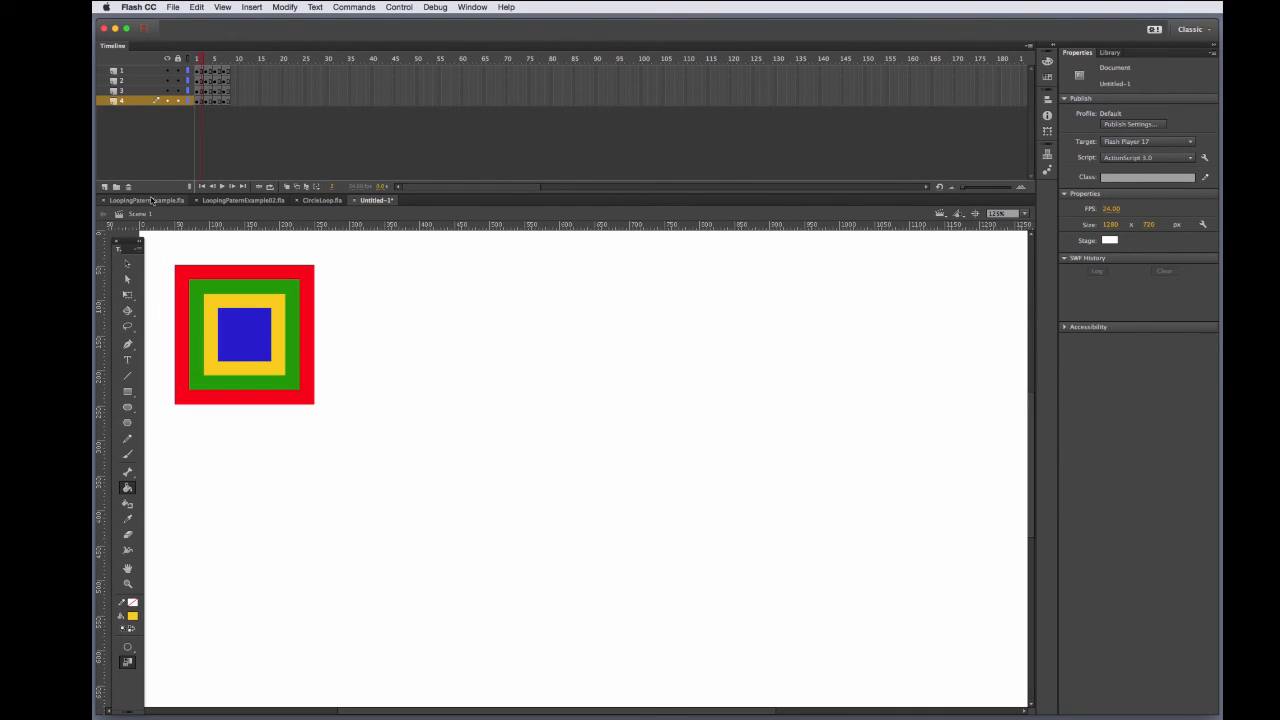